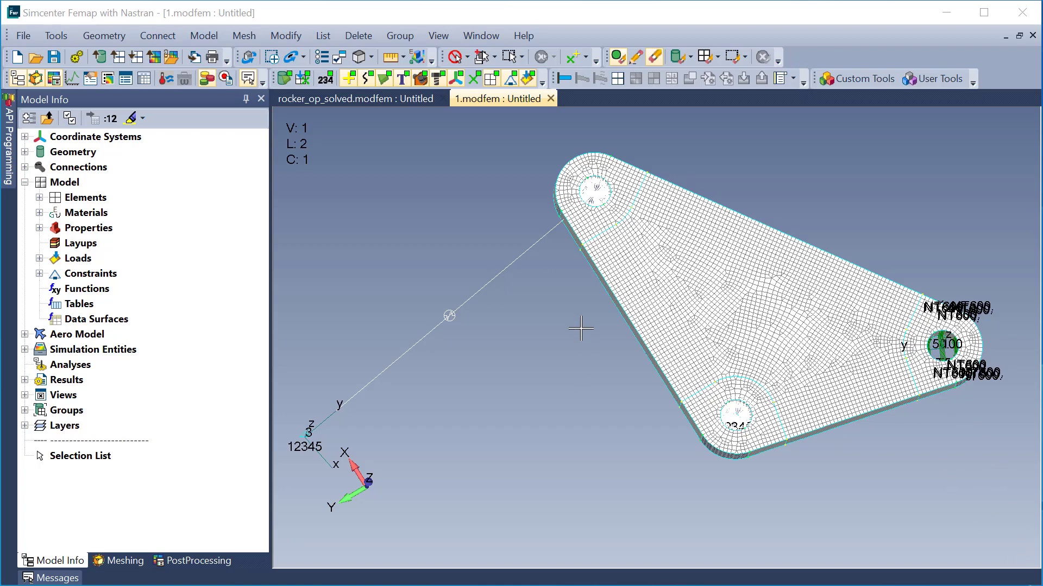
- Browse the optimization setup commands and close the menu without choosing one
click(213, 37)
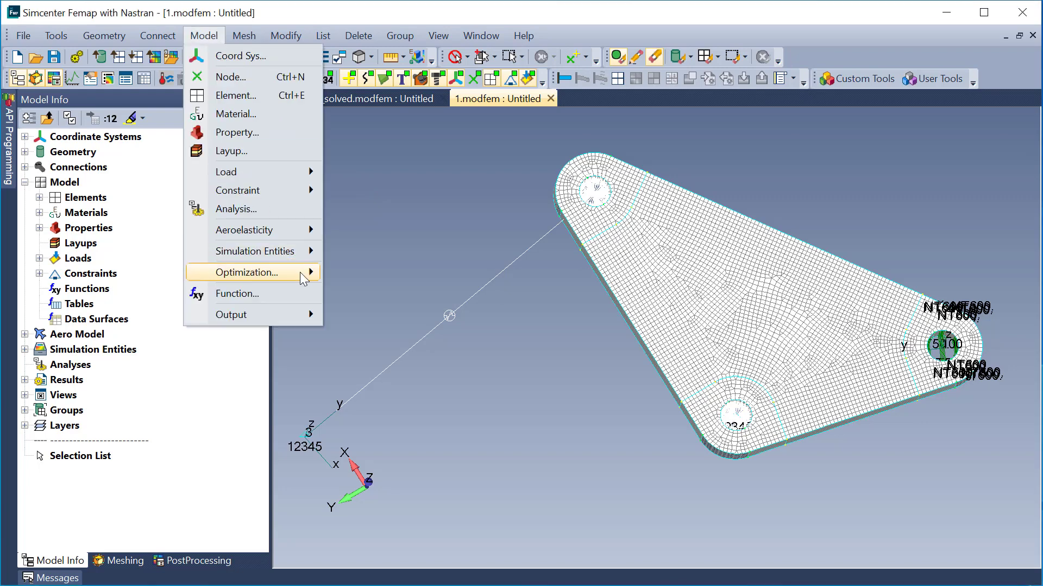
mouse_move(302, 278)
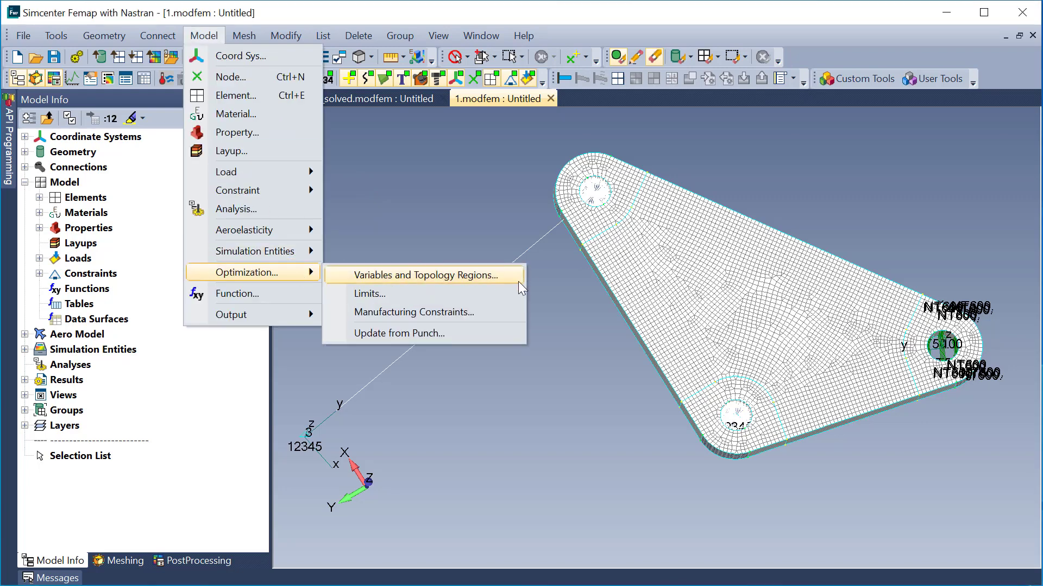
click(503, 312)
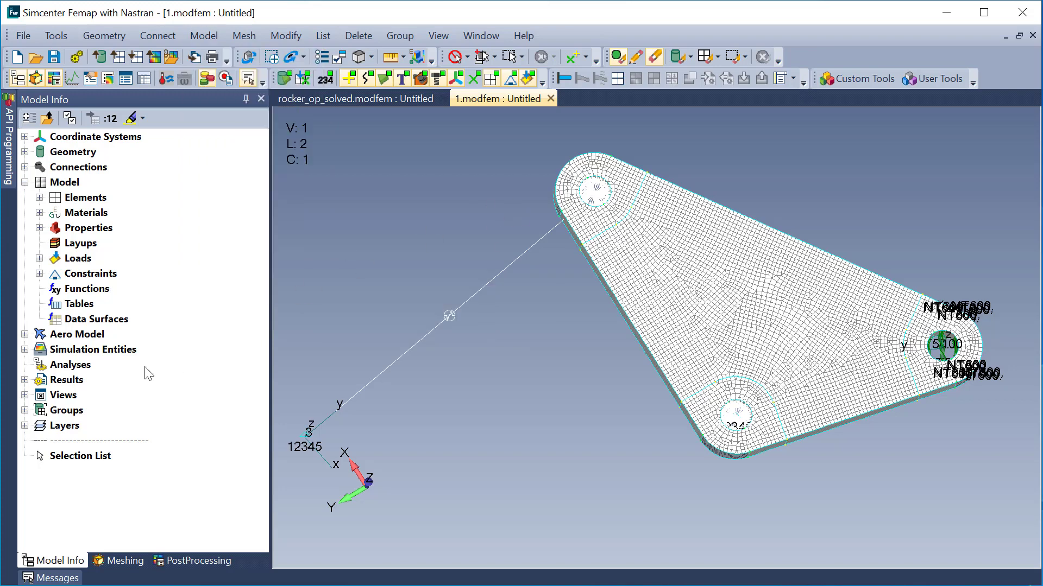
- Start a new analysis set of type 8..Design / Topology Optimization in the Analysis Set Manager
right_click(78, 369)
click(160, 377)
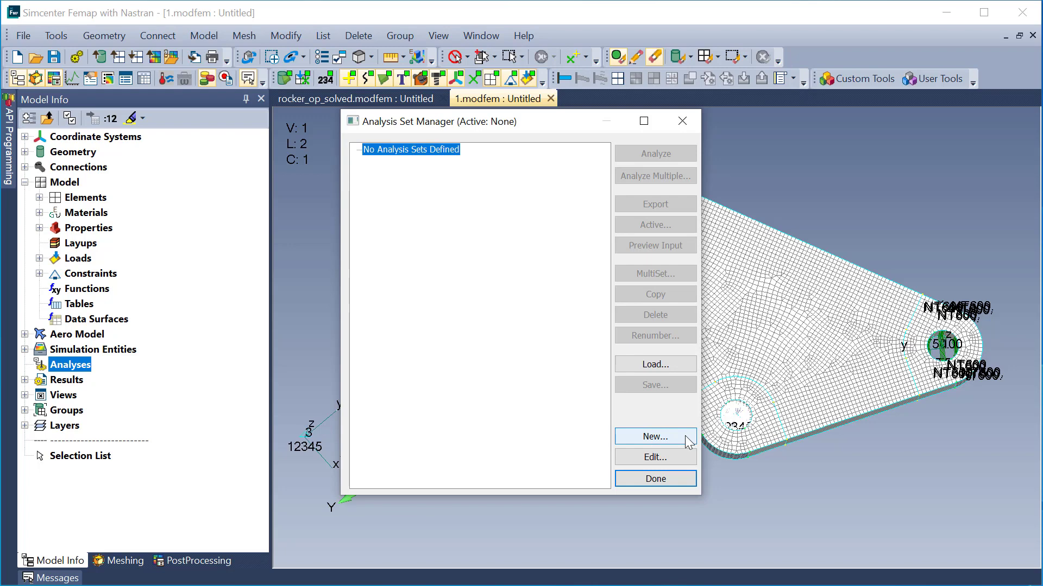
click(672, 439)
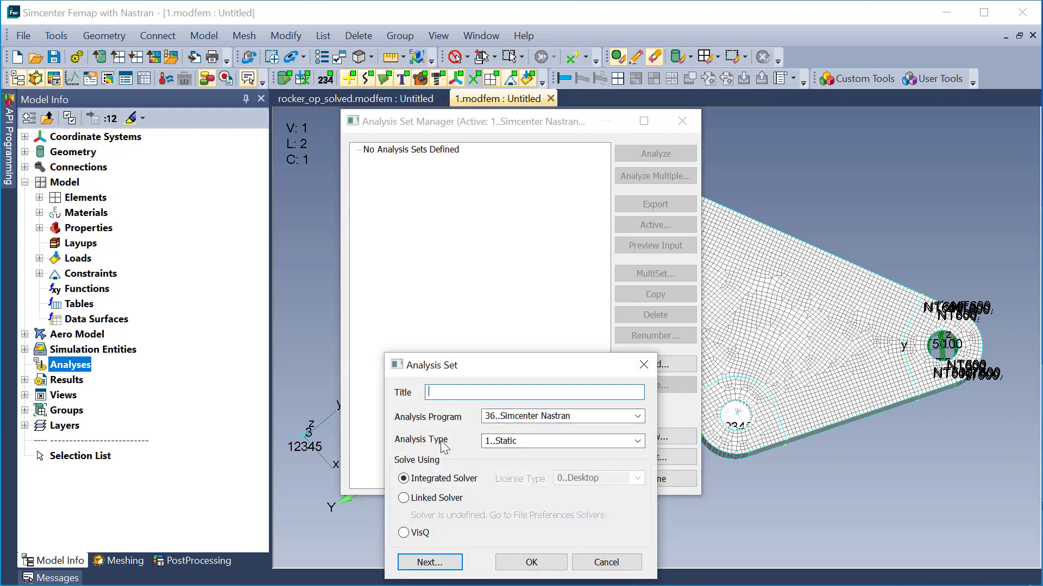
click(638, 441)
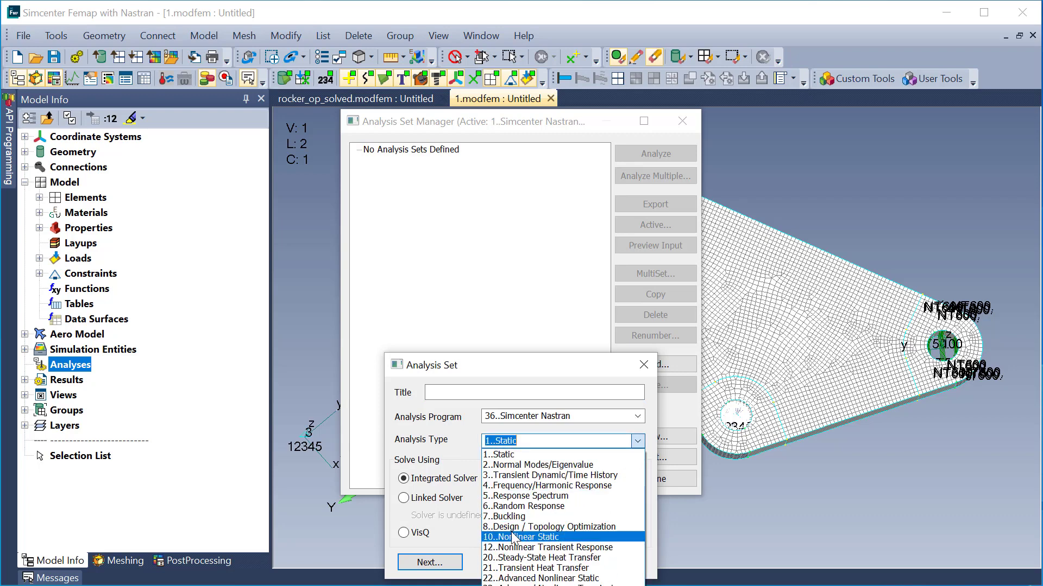
click(551, 528)
- Advance to the optimization options and make it a Topology run with 100 cycles
click(428, 561)
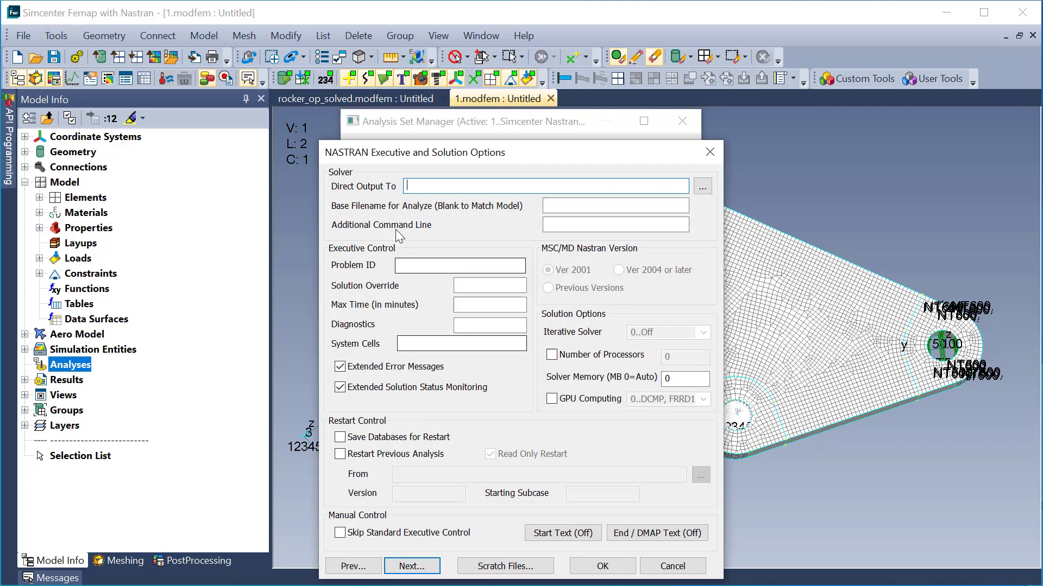
key(Return)
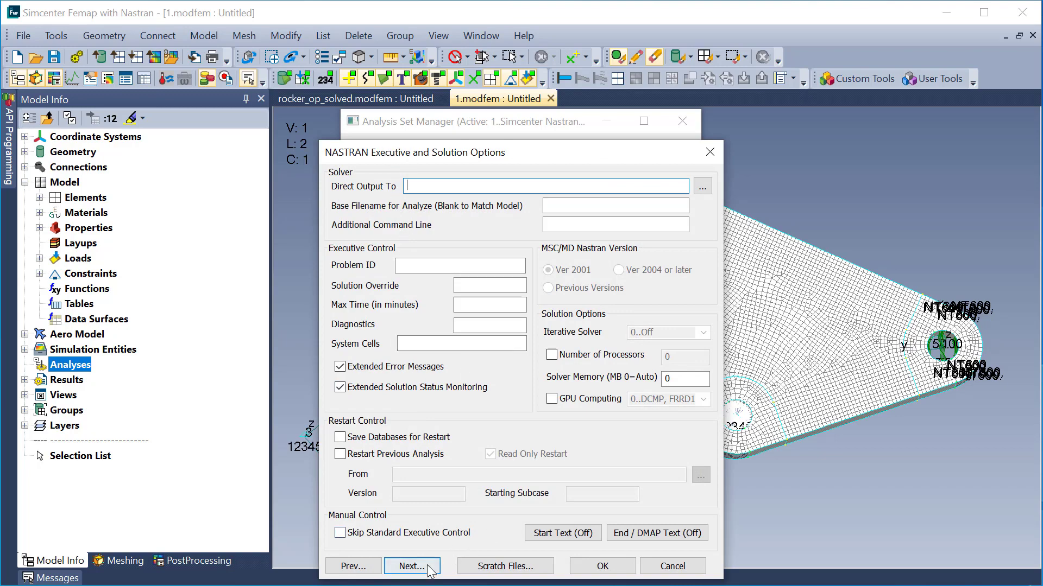
click(470, 559)
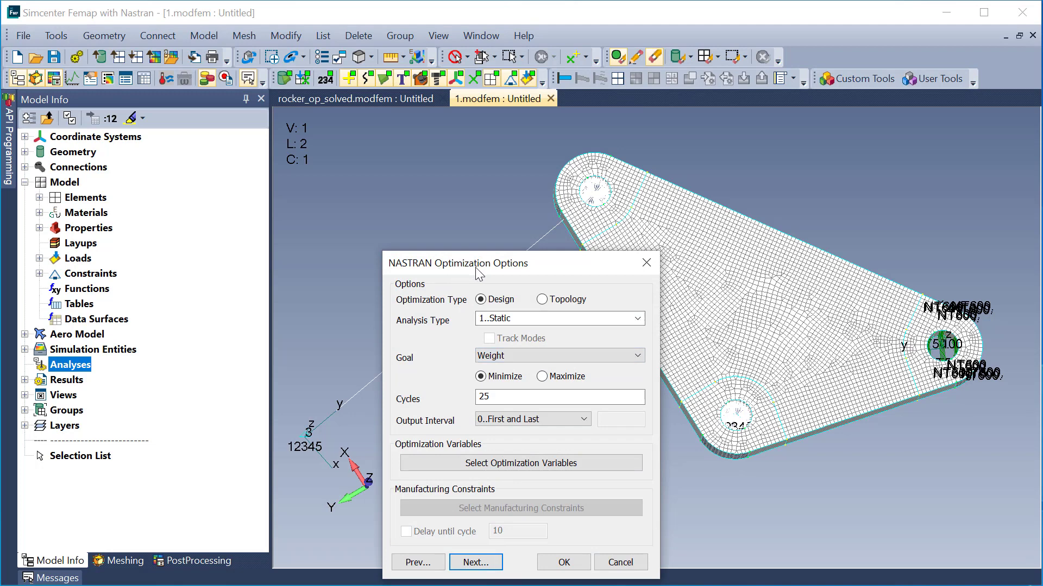
click(542, 300)
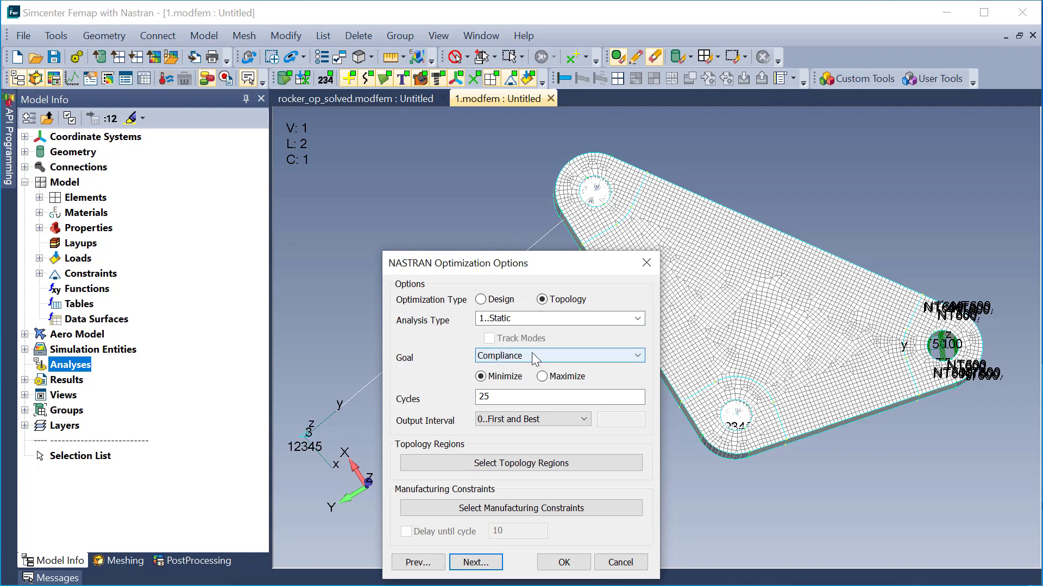
double_click(501, 394)
text(1)
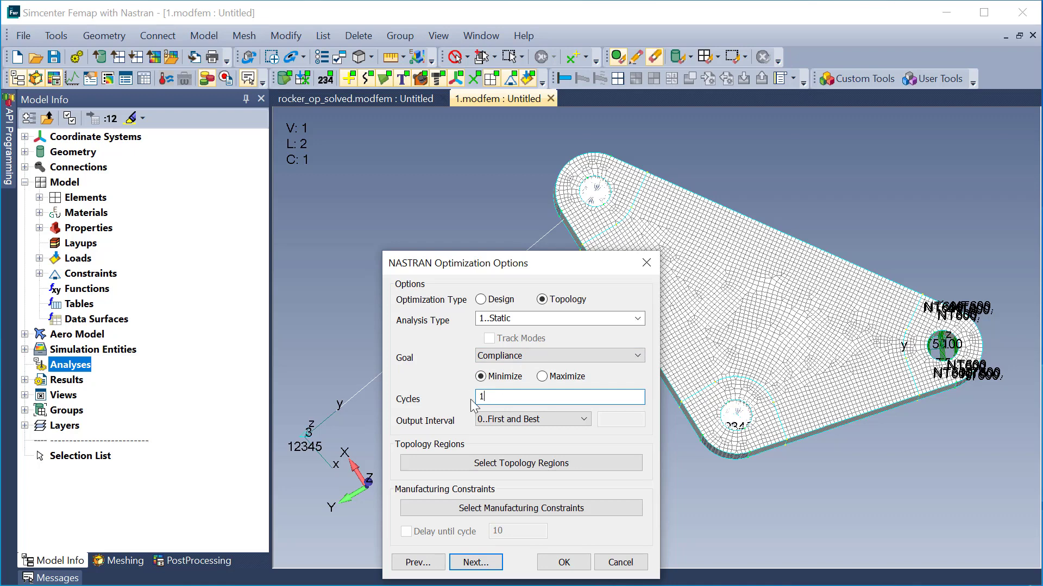
text(00)
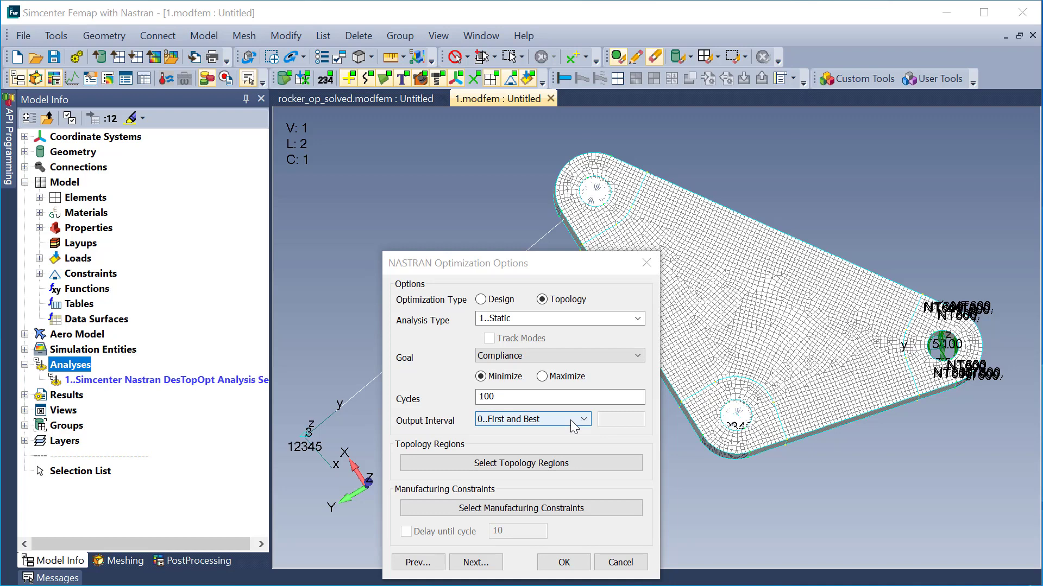
- Create a new topology region and select the rocker solid's 19716 elements
click(587, 464)
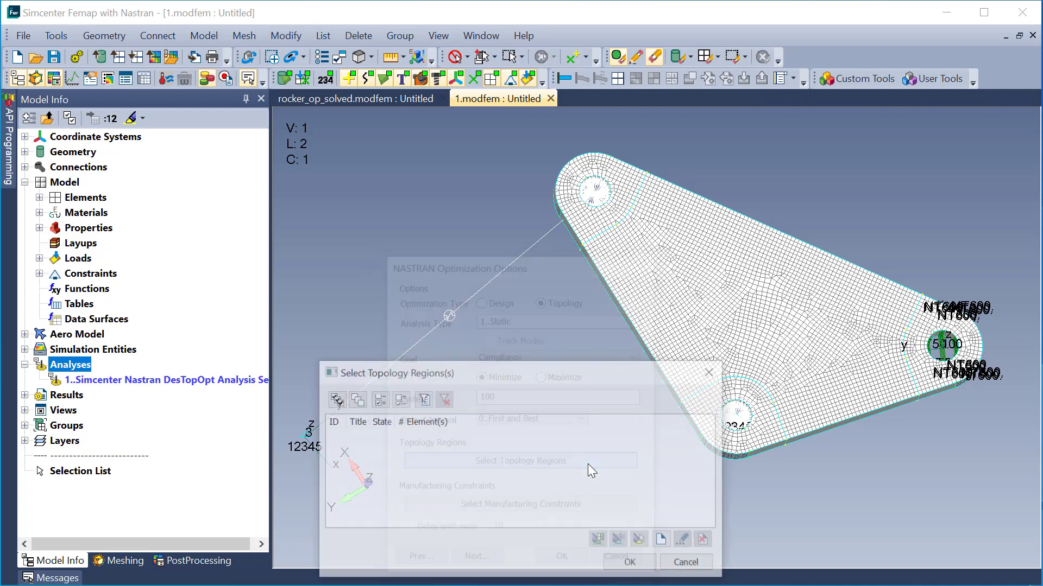
click(661, 539)
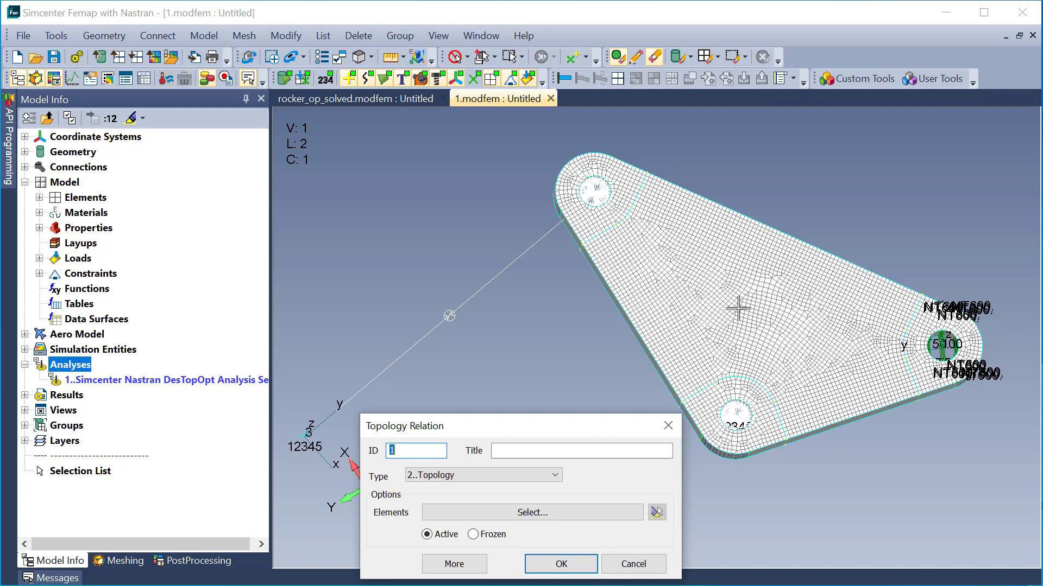
click(551, 513)
drag(557, 495, 362, 114)
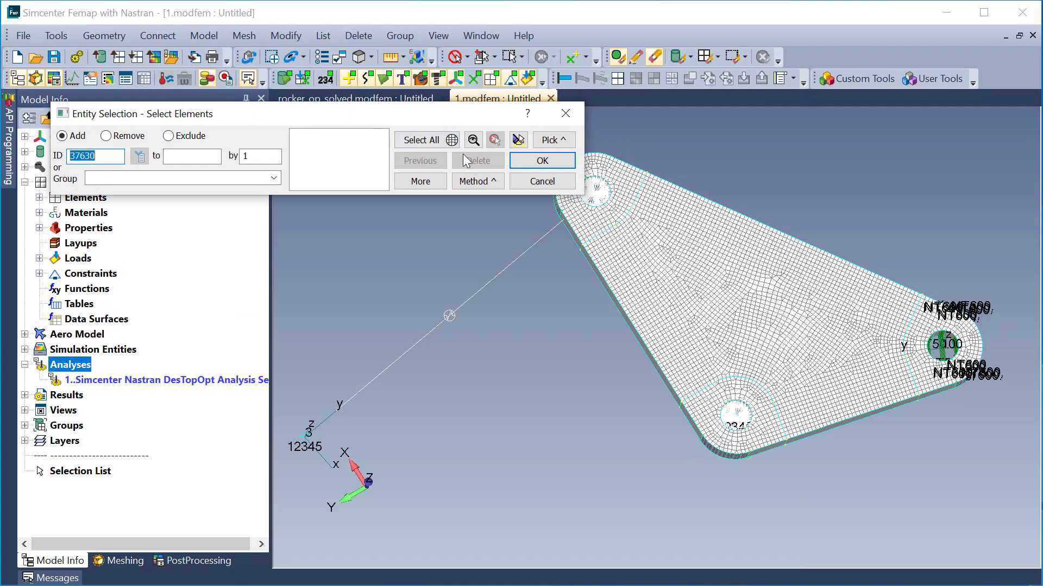
click(496, 181)
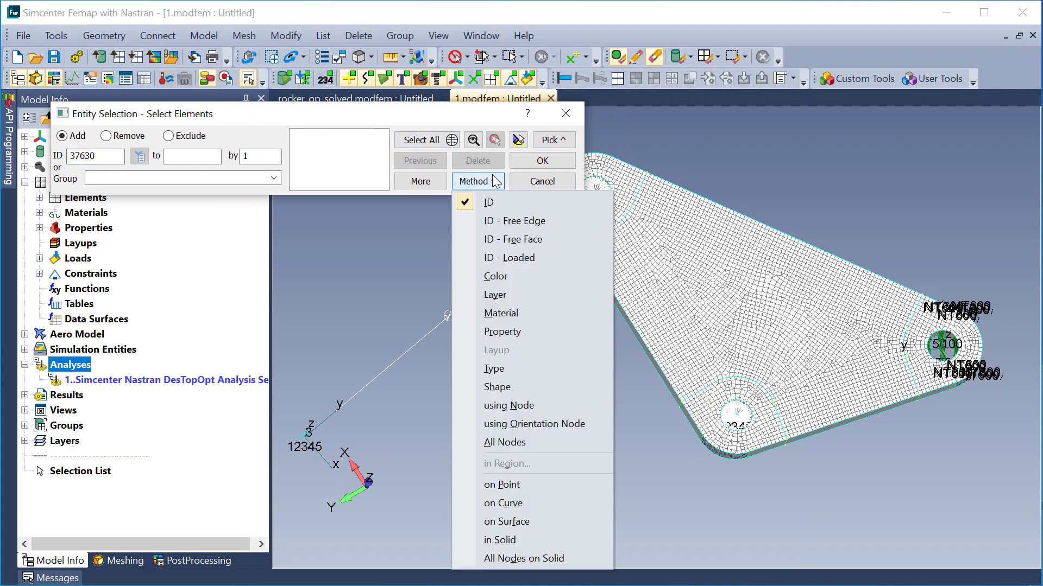
click(536, 539)
click(686, 320)
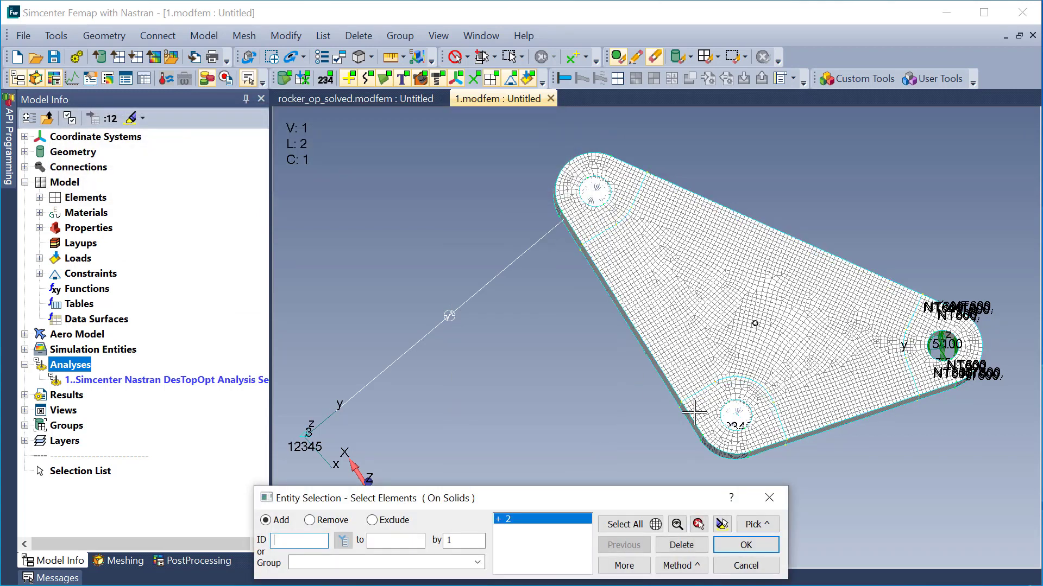
click(721, 524)
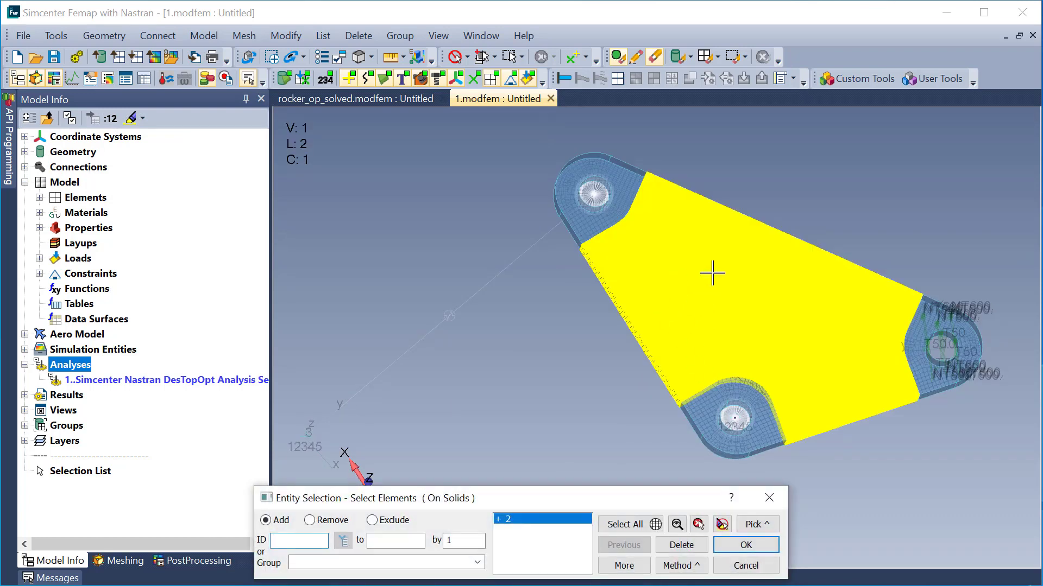
click(750, 543)
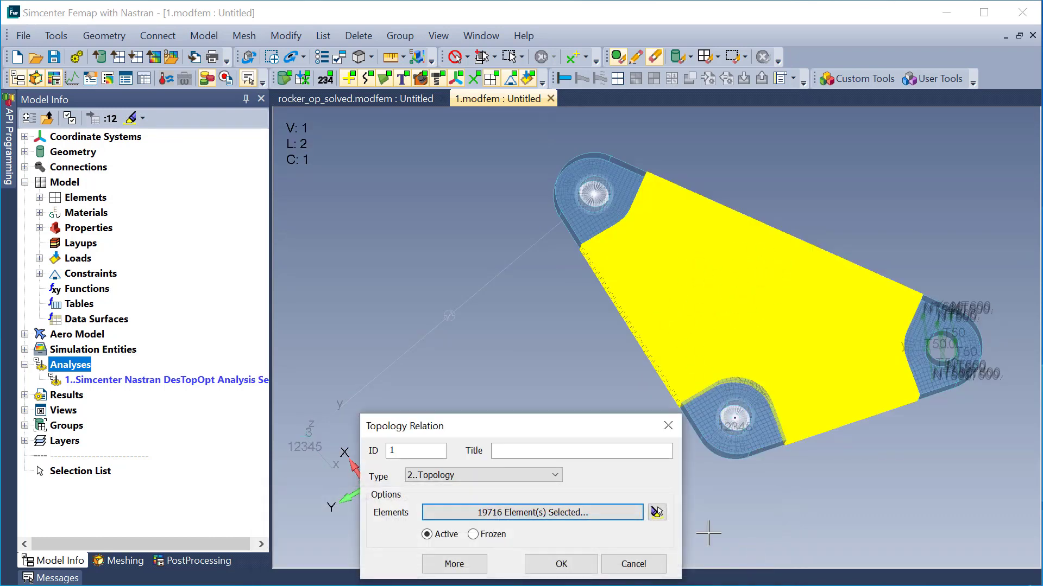
- Title the region 'Active area' and attach it to the optimization
click(557, 451)
text(Active area)
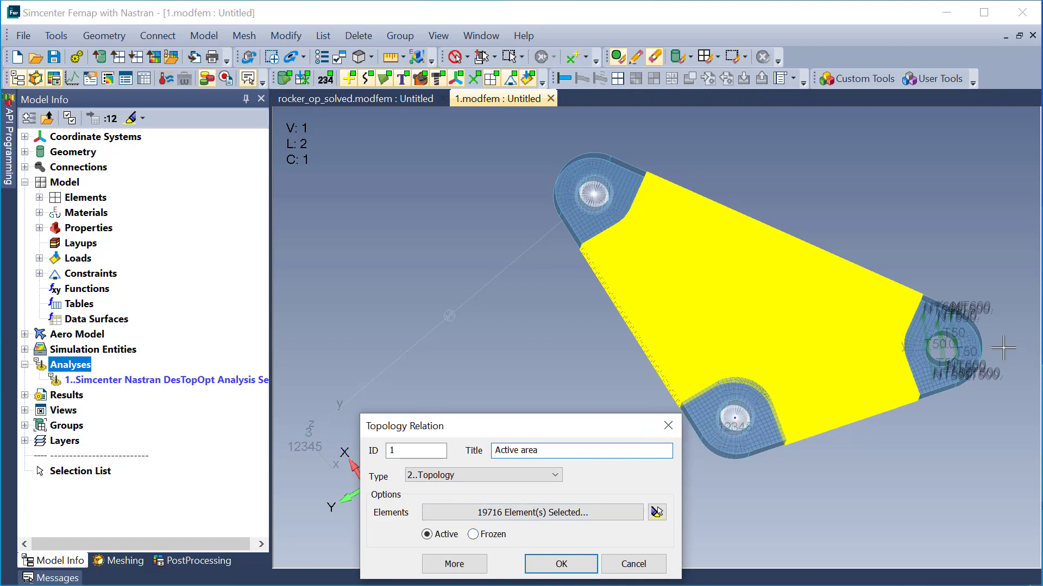
click(574, 573)
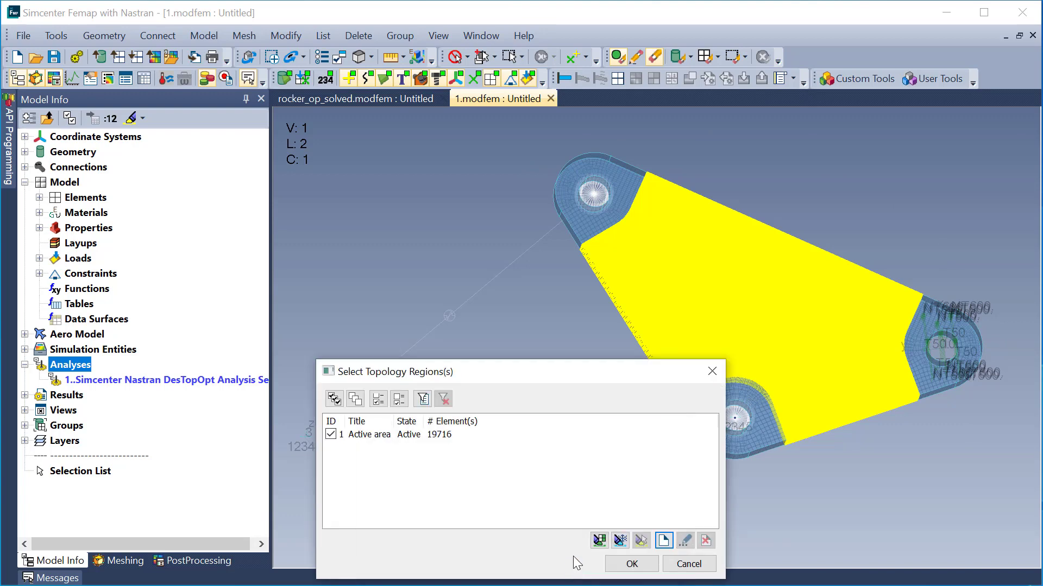
click(630, 564)
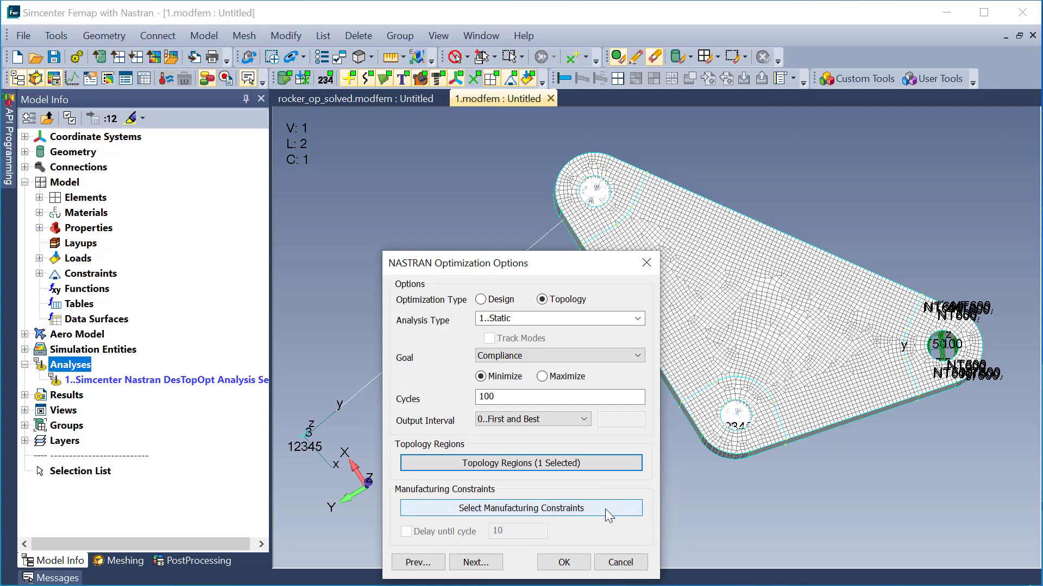
- Create a new manufacturing constraint of type Planar Symmetry
click(624, 510)
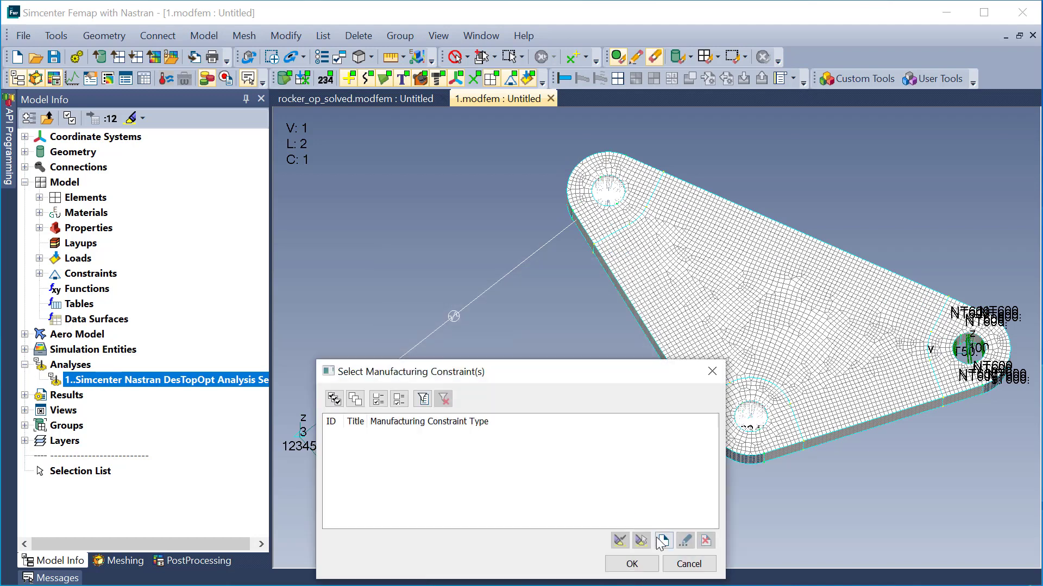
click(660, 539)
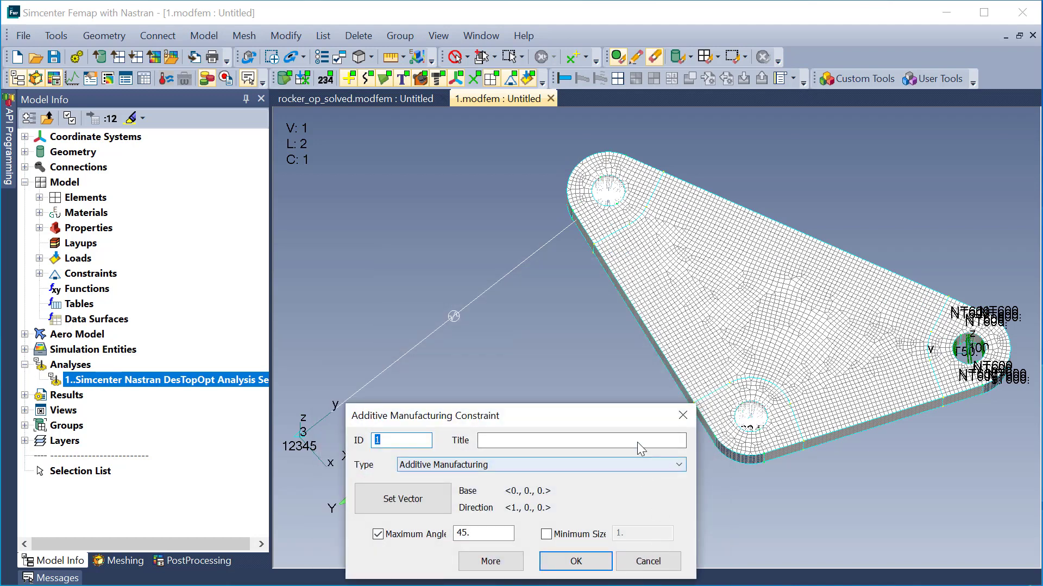
drag(610, 415, 349, 131)
click(419, 181)
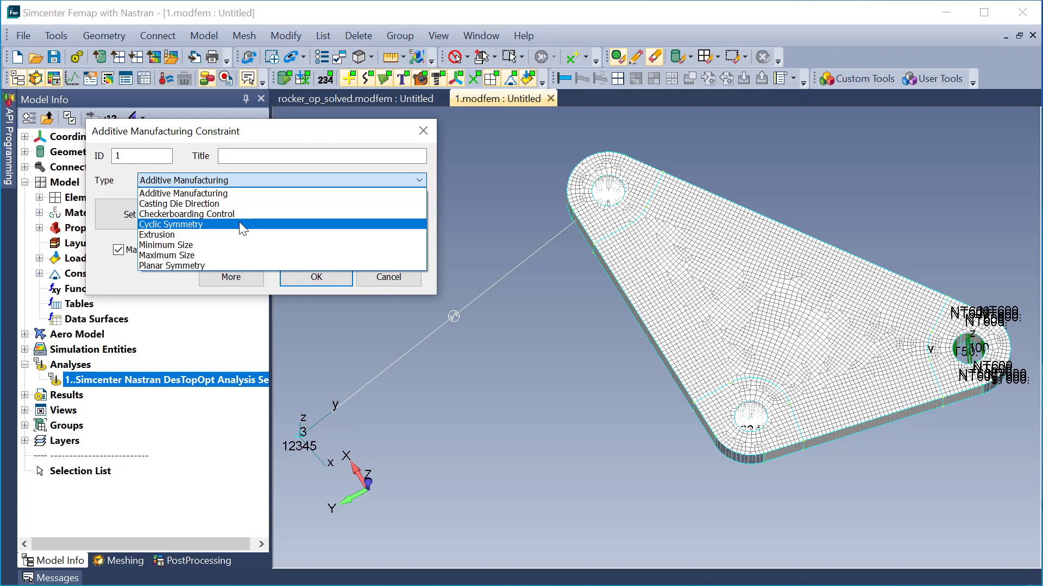
click(234, 265)
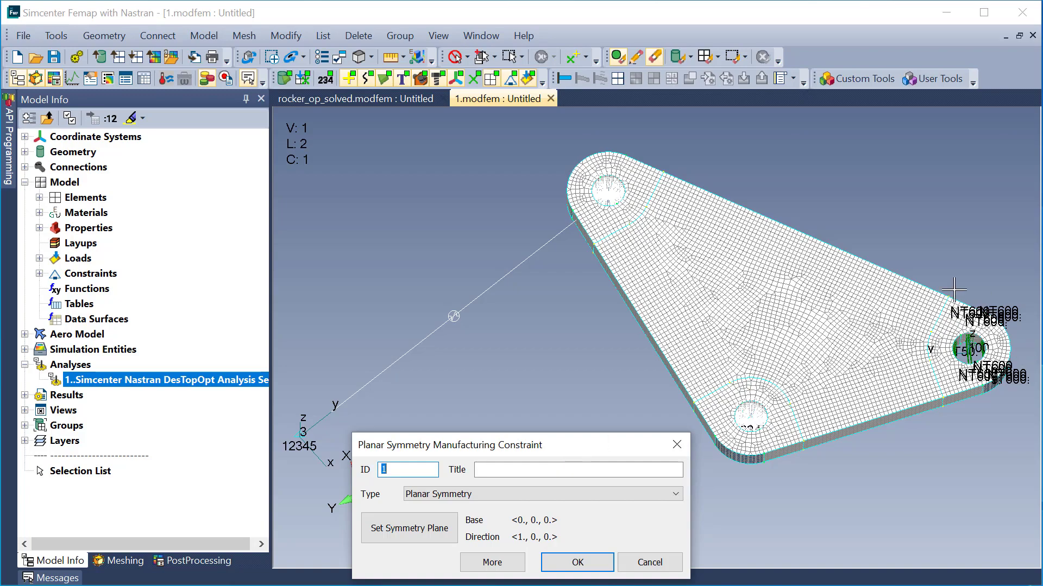
middle_drag(863, 335, 924, 327)
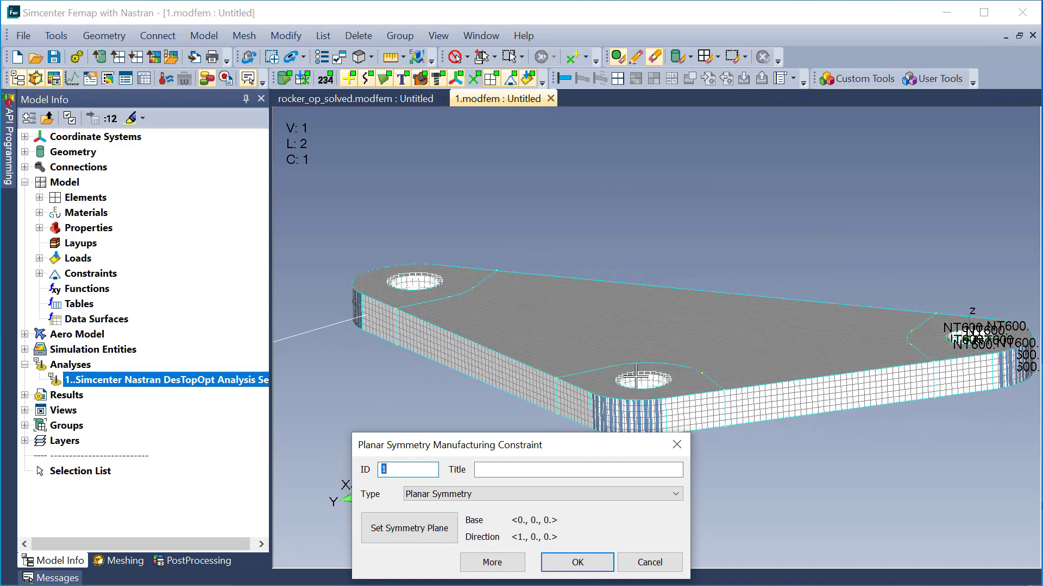
middle_drag(596, 368, 596, 348)
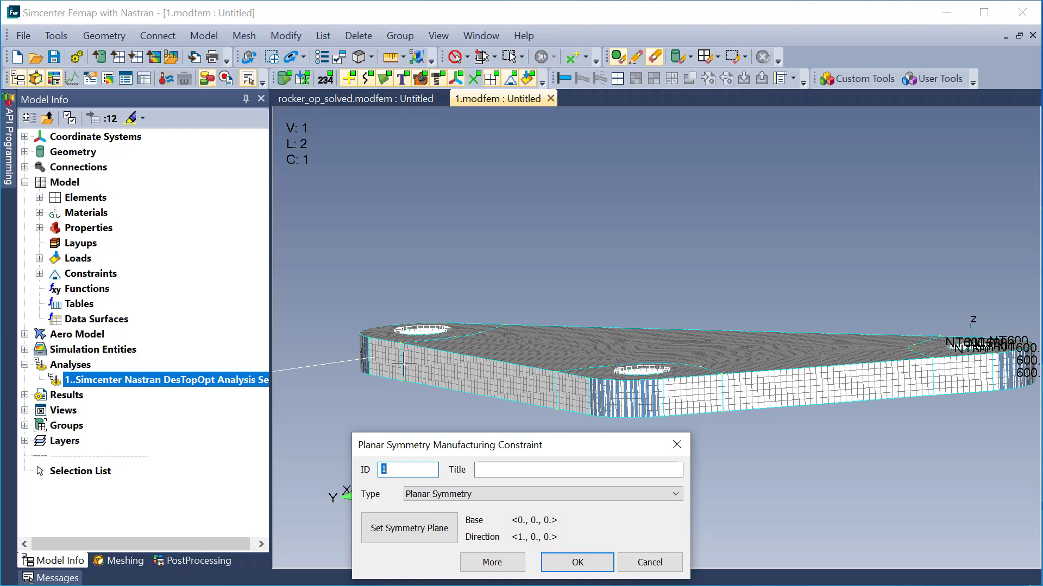
- Set the symmetry plane to the XY plane based at curve 83's midpoint and save it
click(428, 528)
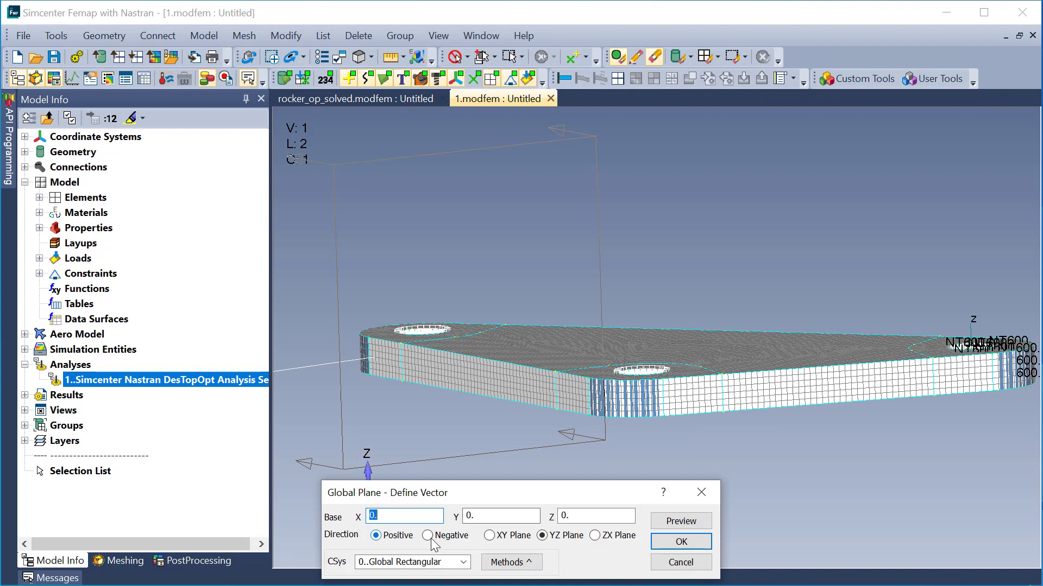
click(490, 535)
drag(515, 495, 655, 490)
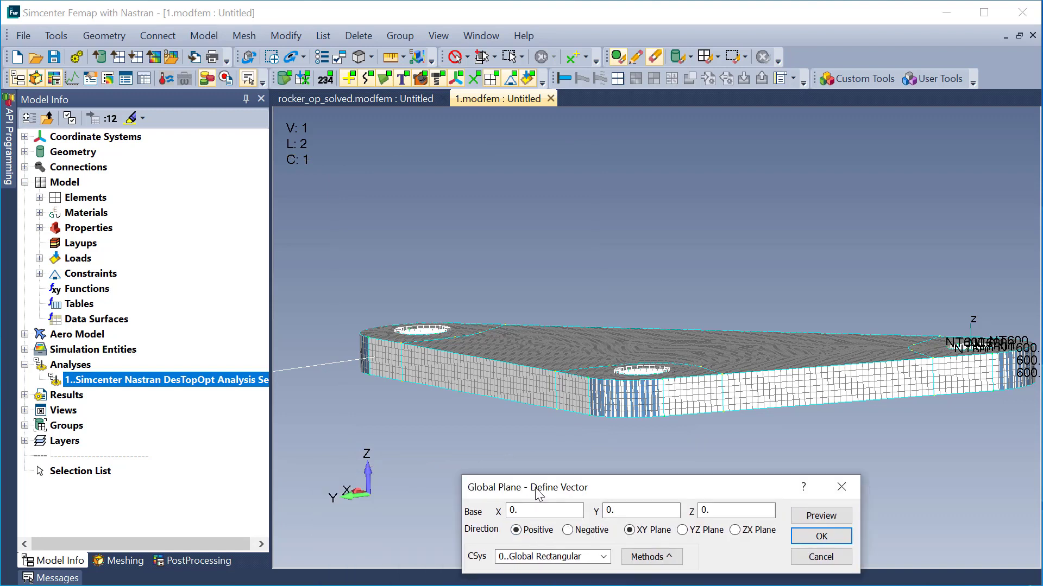
click(573, 512)
middle_drag(399, 360, 402, 361)
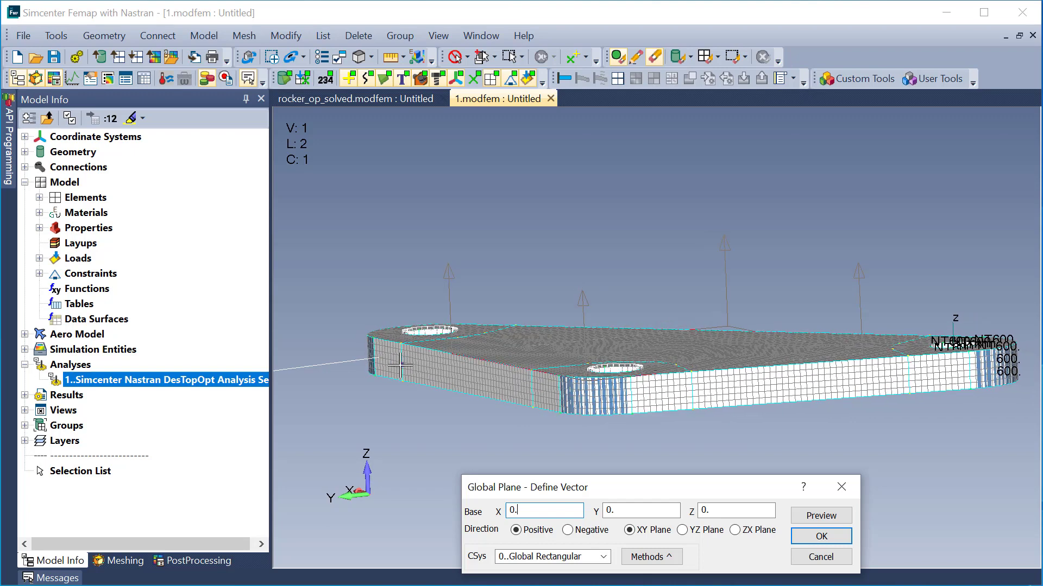
click(560, 395)
click(814, 516)
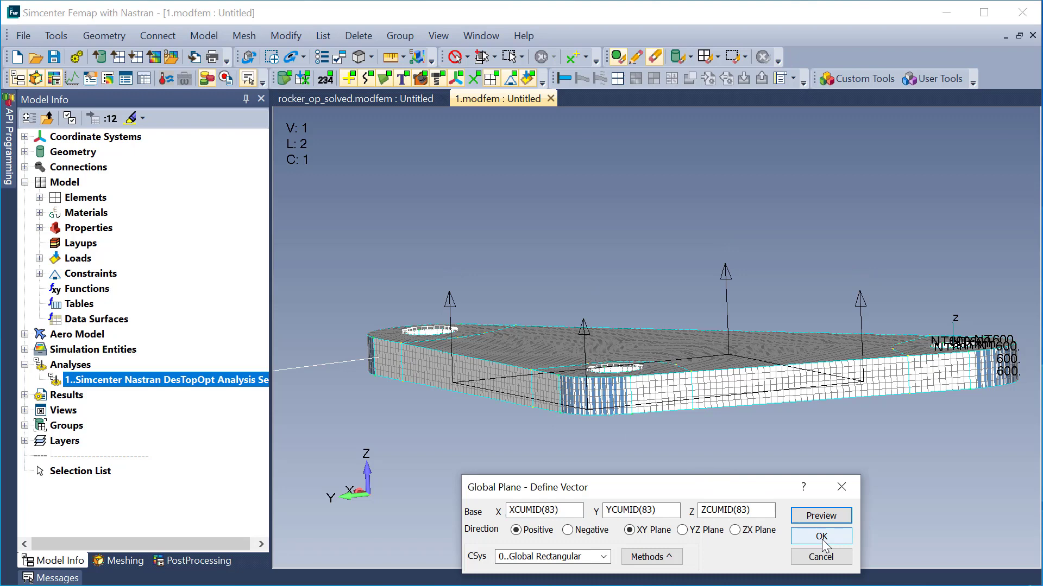
click(821, 537)
click(577, 562)
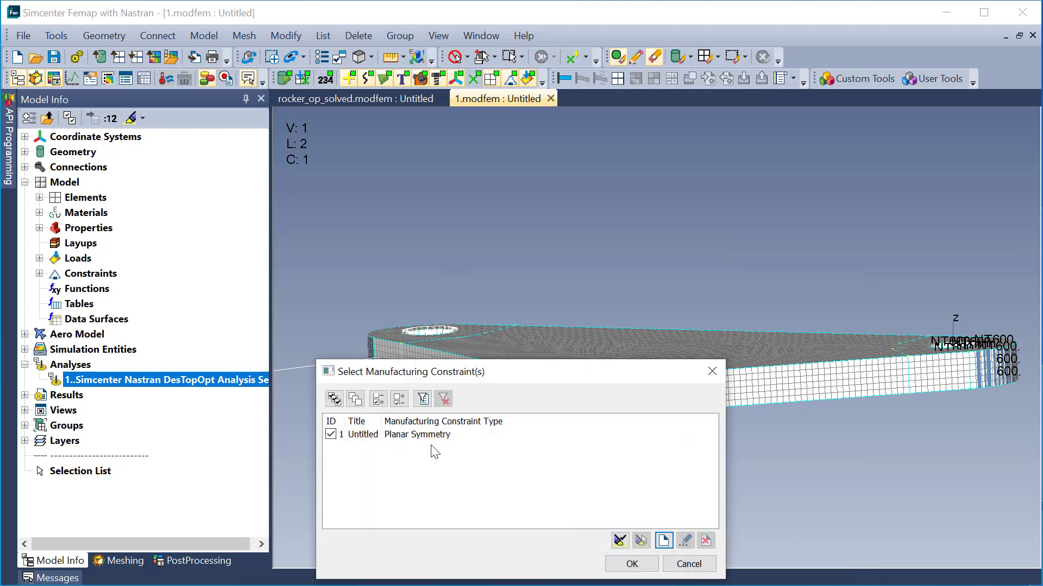
click(661, 541)
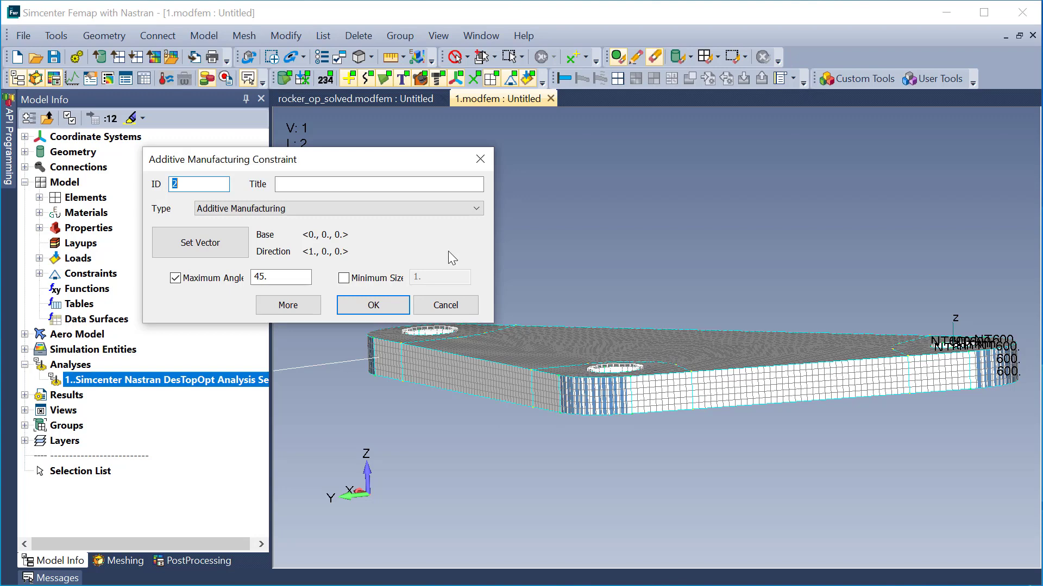
- Cancel the extra additive constraint and accept only the Planar Symmetry constraint
click(476, 212)
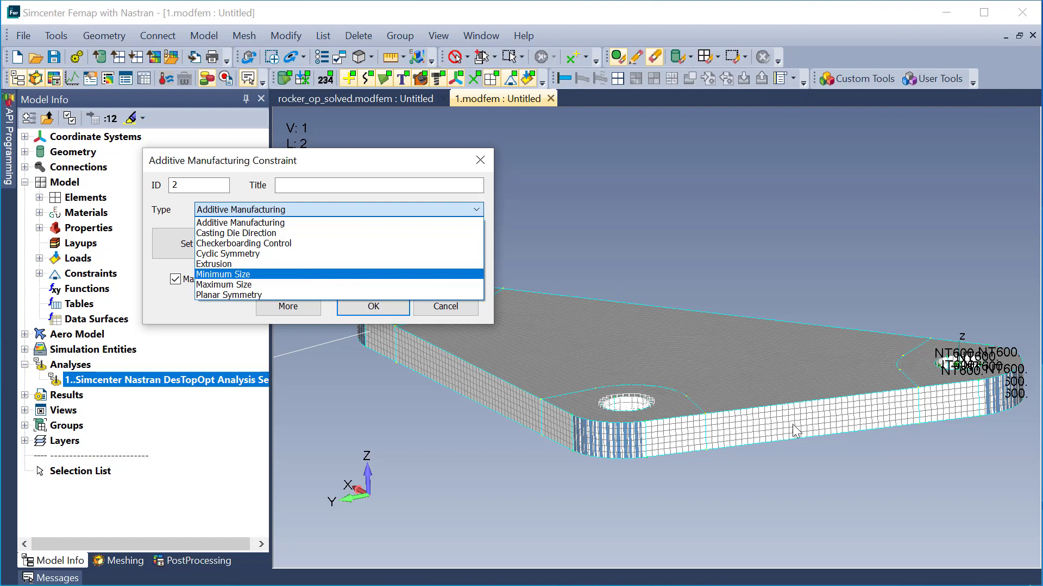
click(411, 155)
click(468, 308)
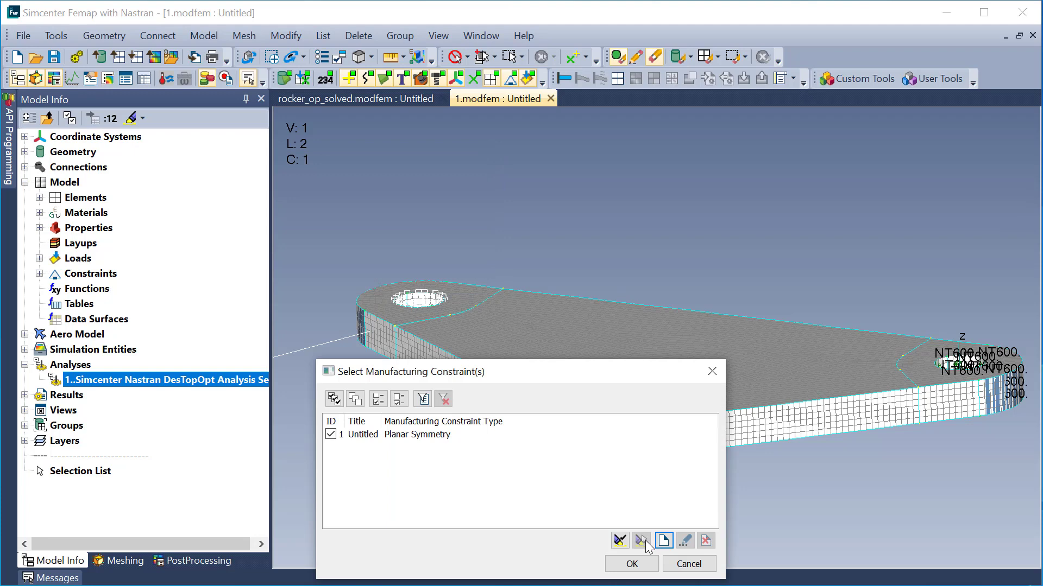
click(628, 563)
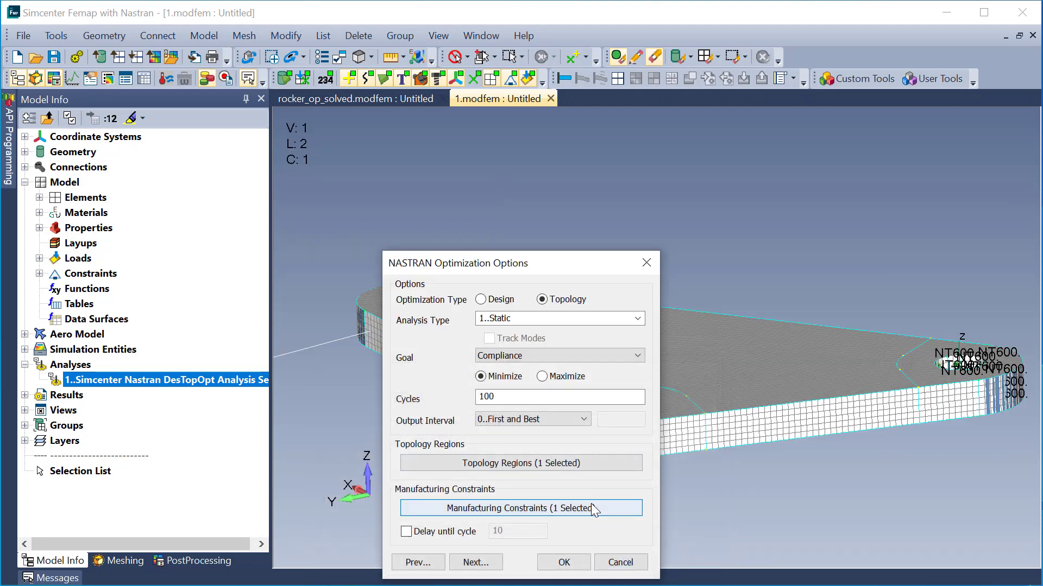
- Advance to the optimization limits and create a new Weight response limit
click(484, 562)
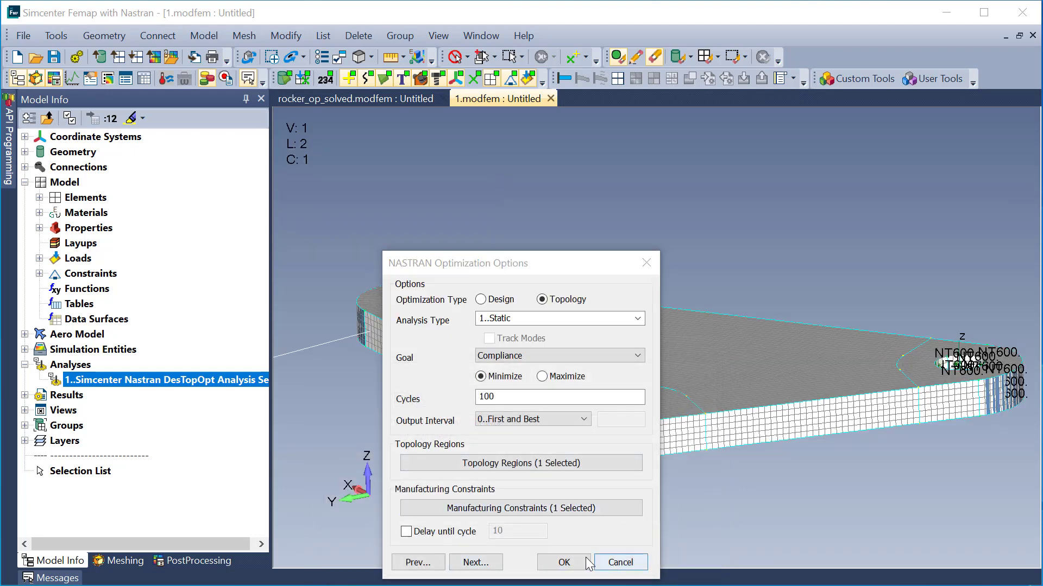
click(460, 563)
click(463, 560)
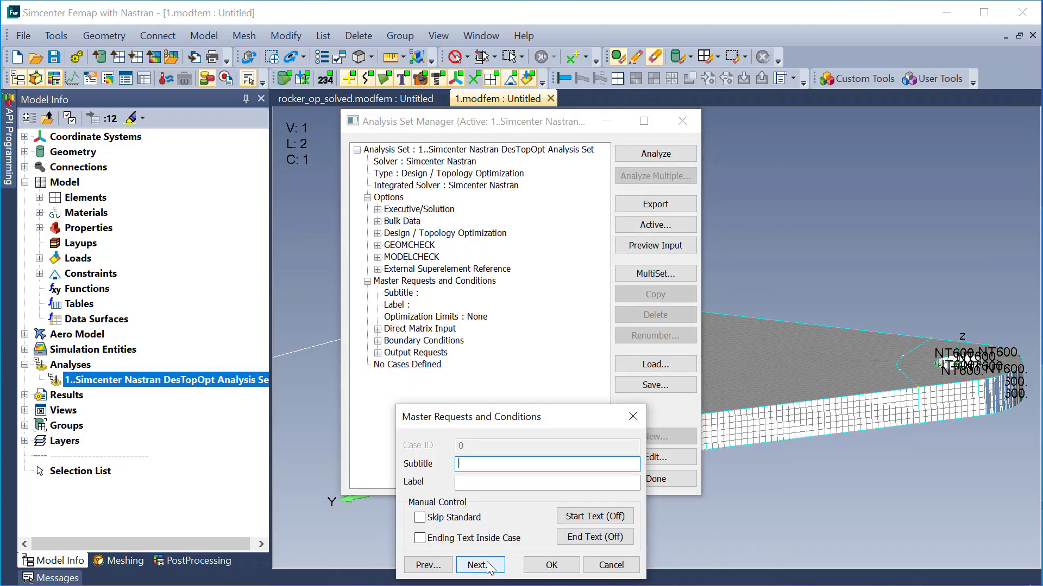
click(489, 564)
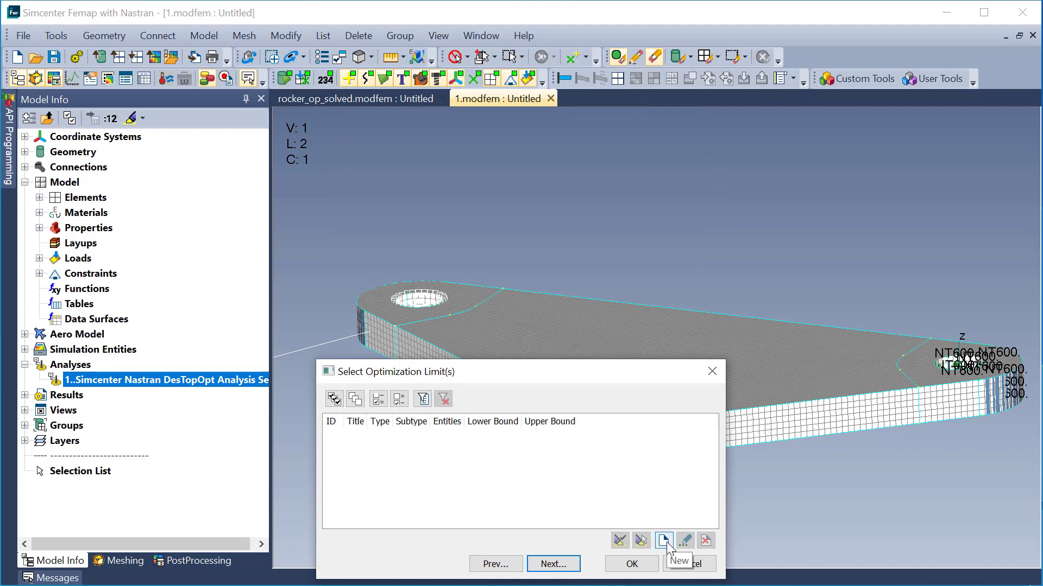
click(664, 541)
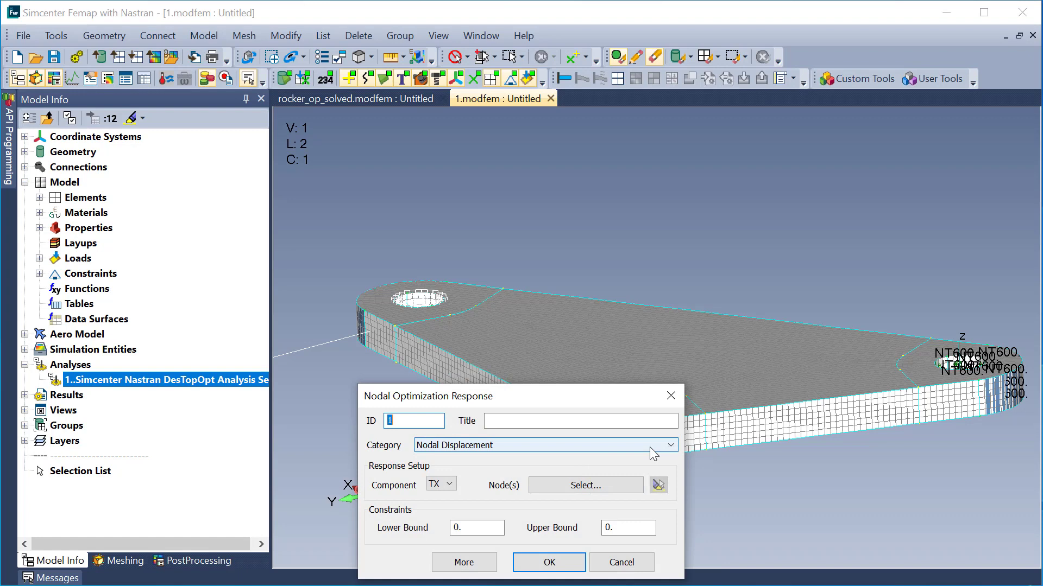
click(514, 444)
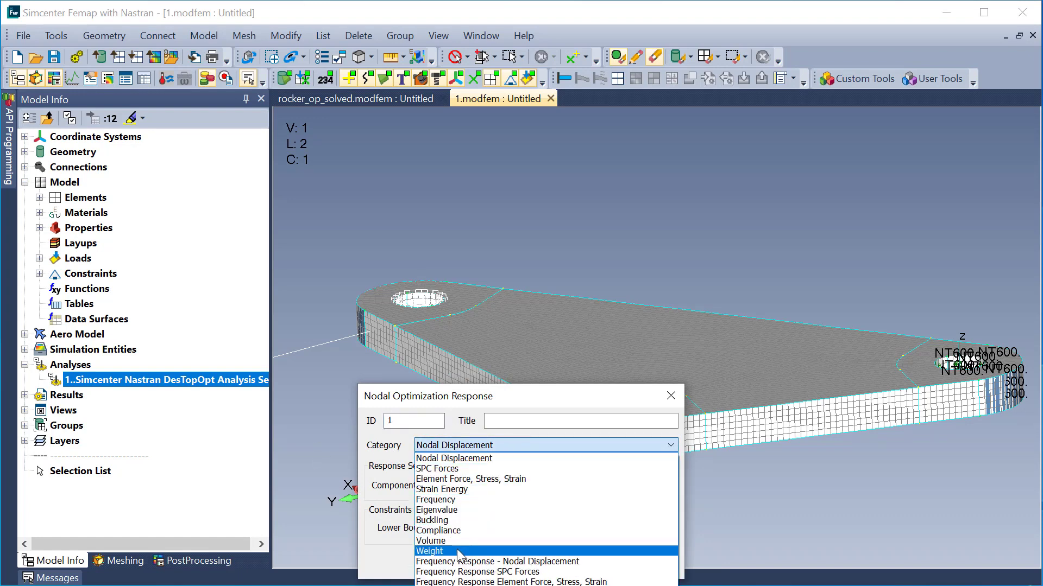
click(491, 551)
- Set weight bounds *0.2 and *0.35, save the Weight Reduction 20-35% limit, and finish setup
drag(504, 450, 340, 239)
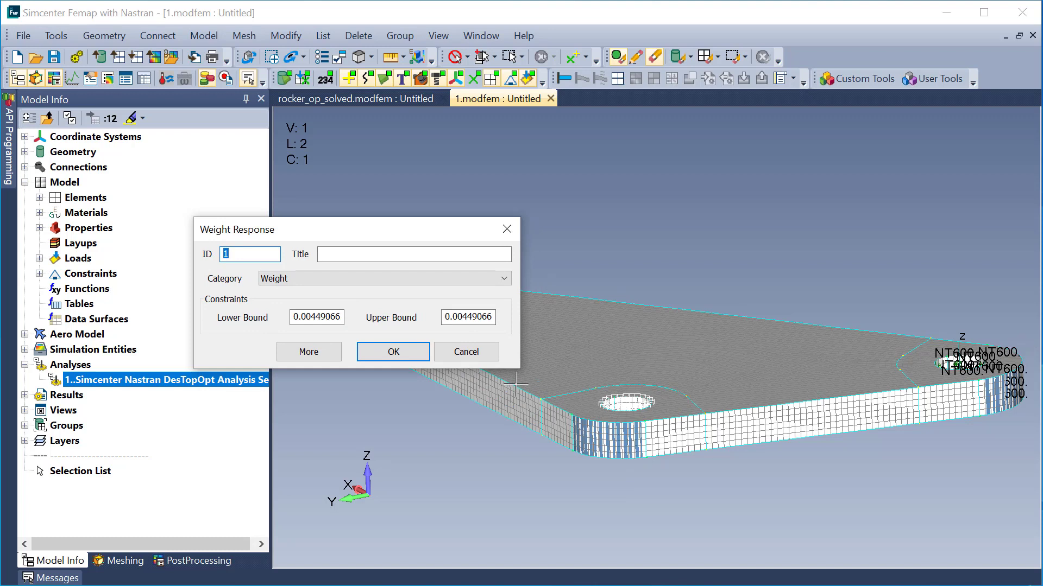
click(341, 317)
text(*)
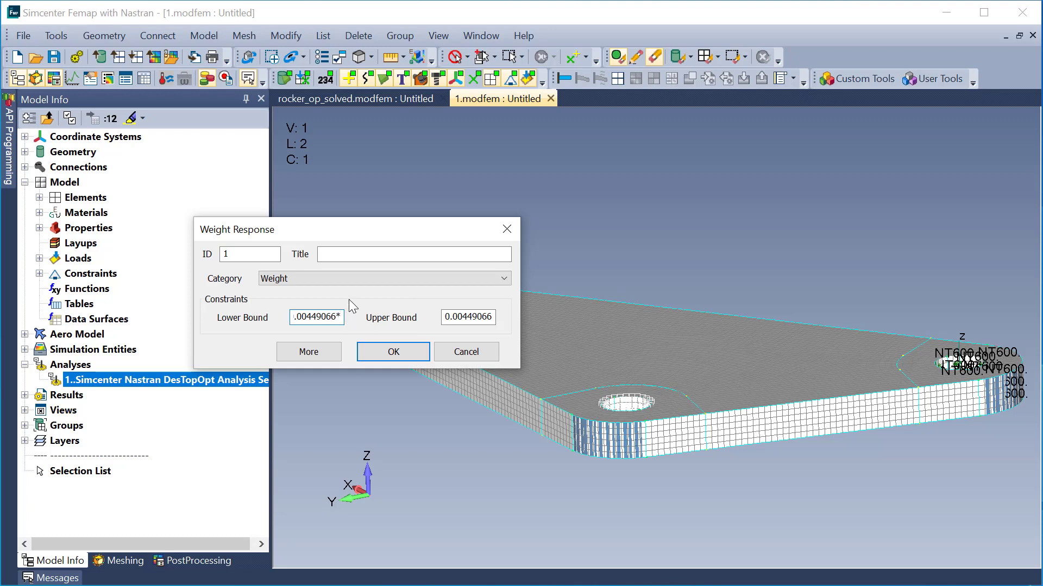
text(0.25)
key(BackSpace)
click(496, 317)
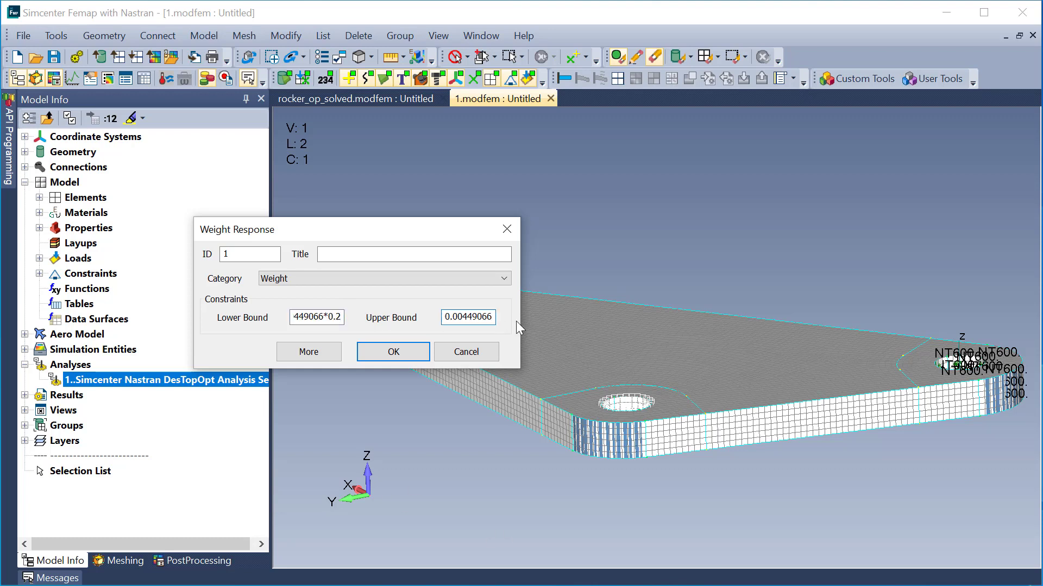
text(0.35)
click(400, 253)
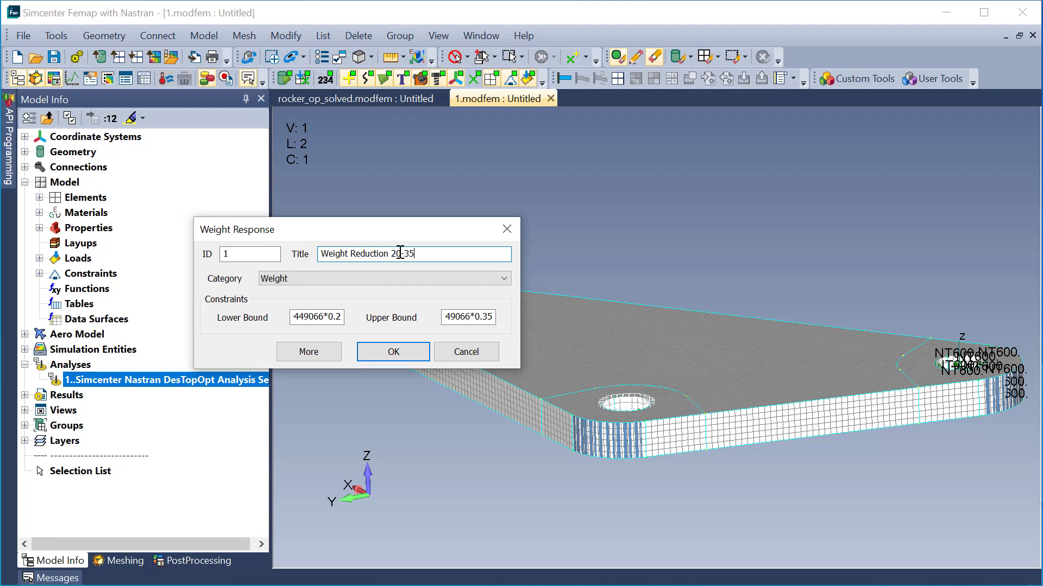
click(394, 352)
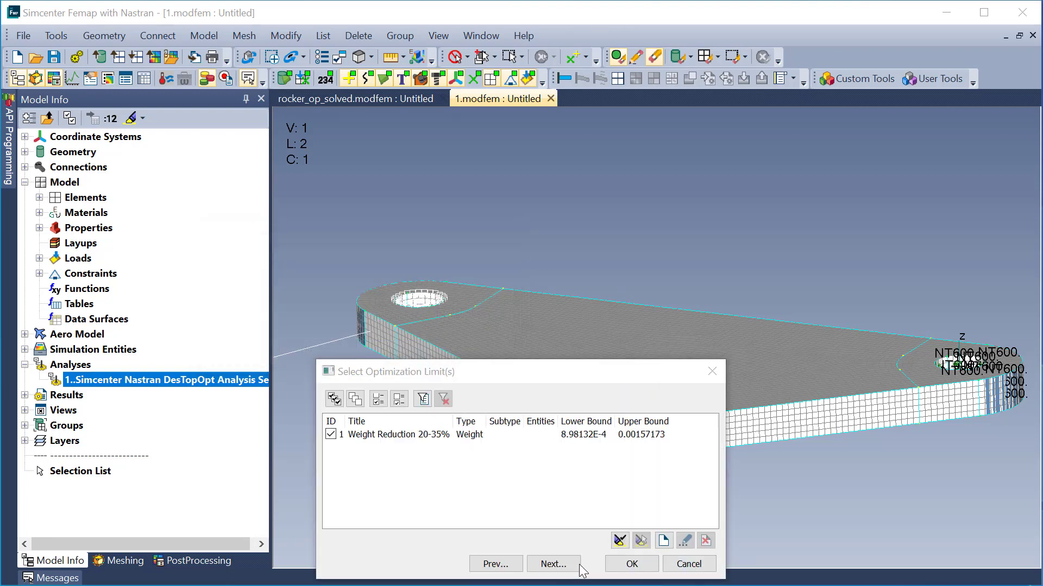
click(553, 565)
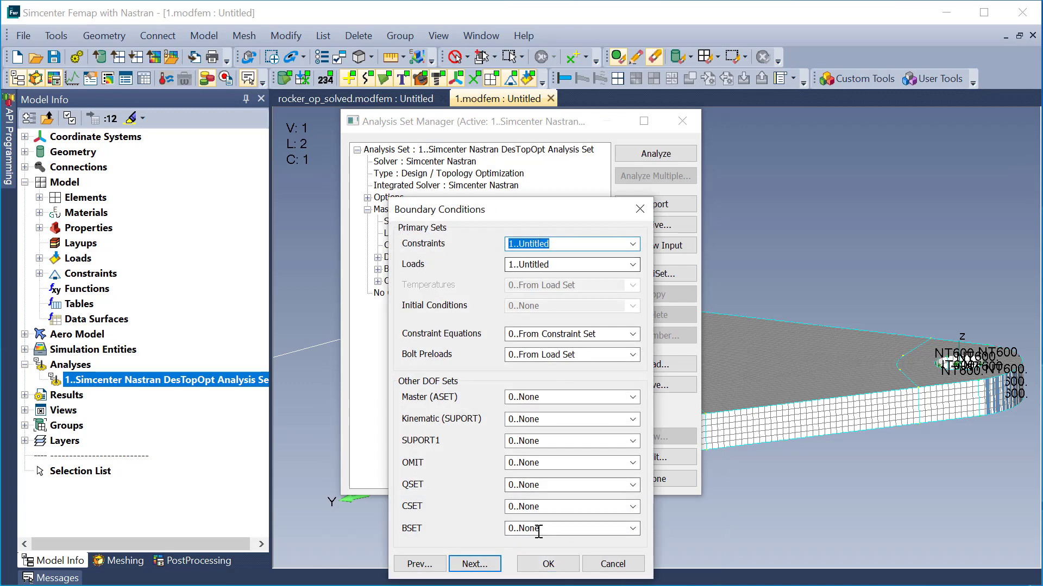
click(545, 564)
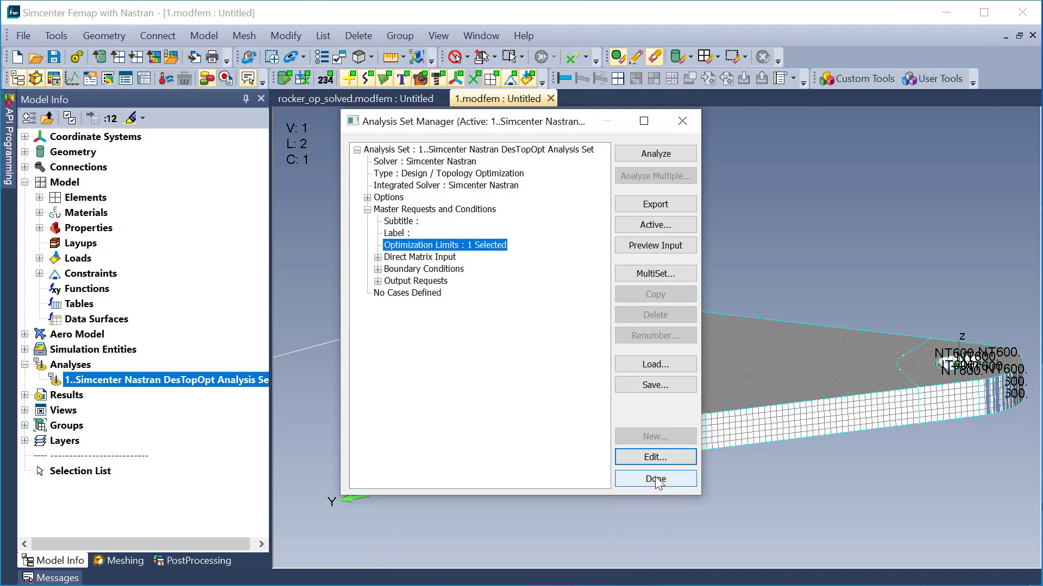
click(655, 478)
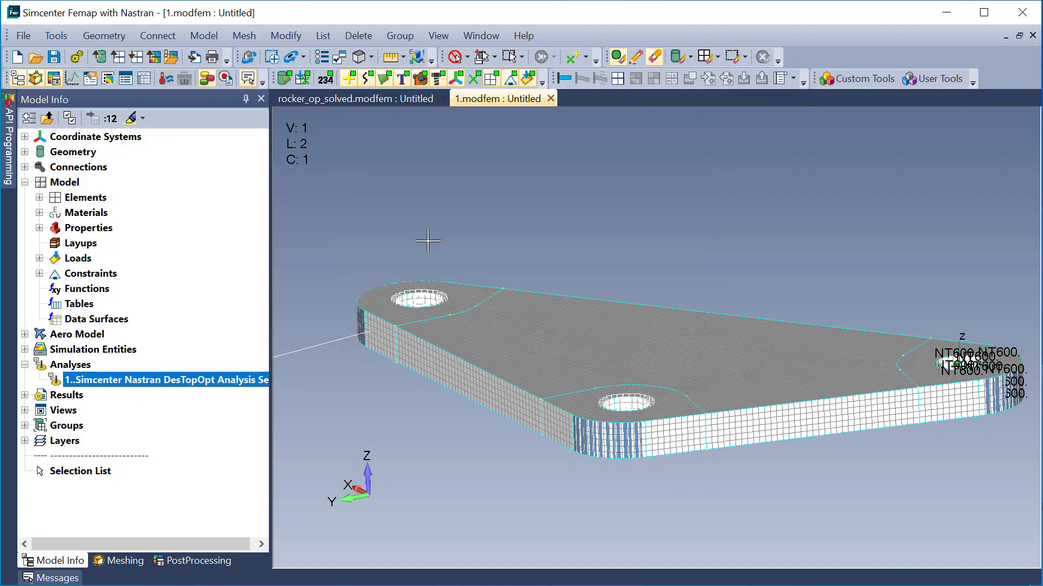
- Switch the von Mises contour to output set 2..Case 1 Design Cycle 100
middle_drag(533, 265, 526, 343)
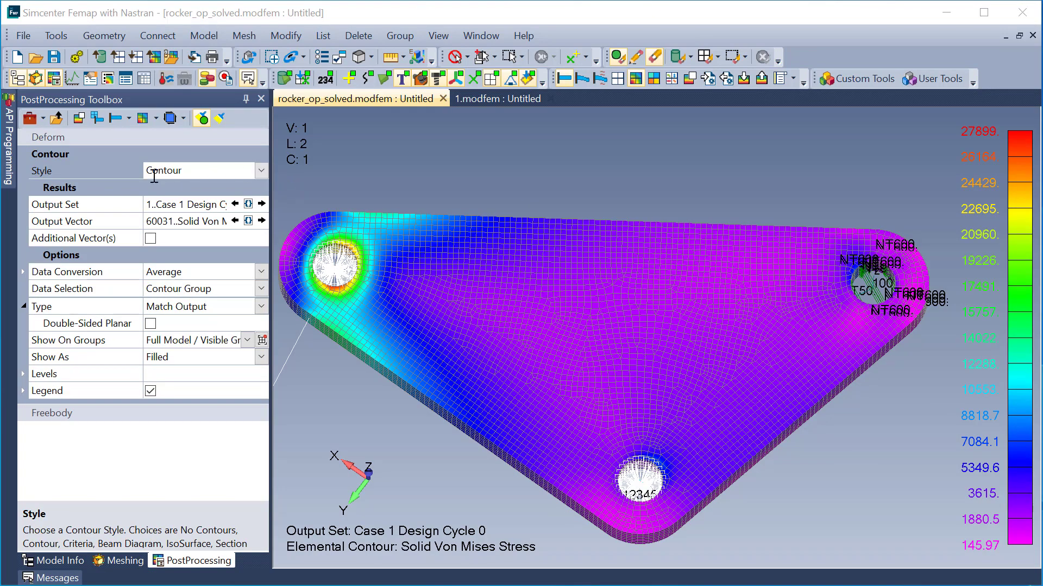
click(184, 204)
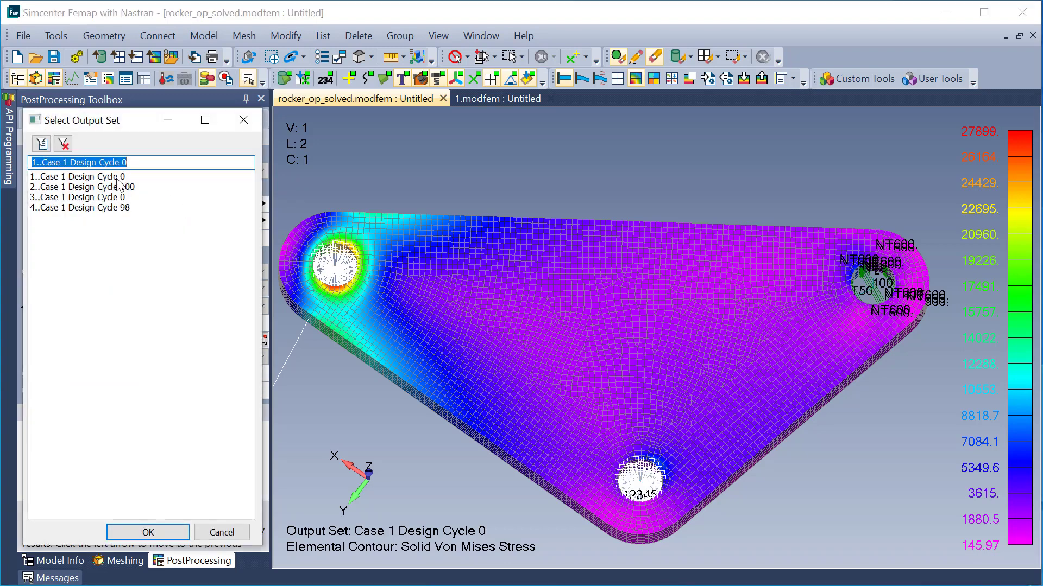
click(243, 128)
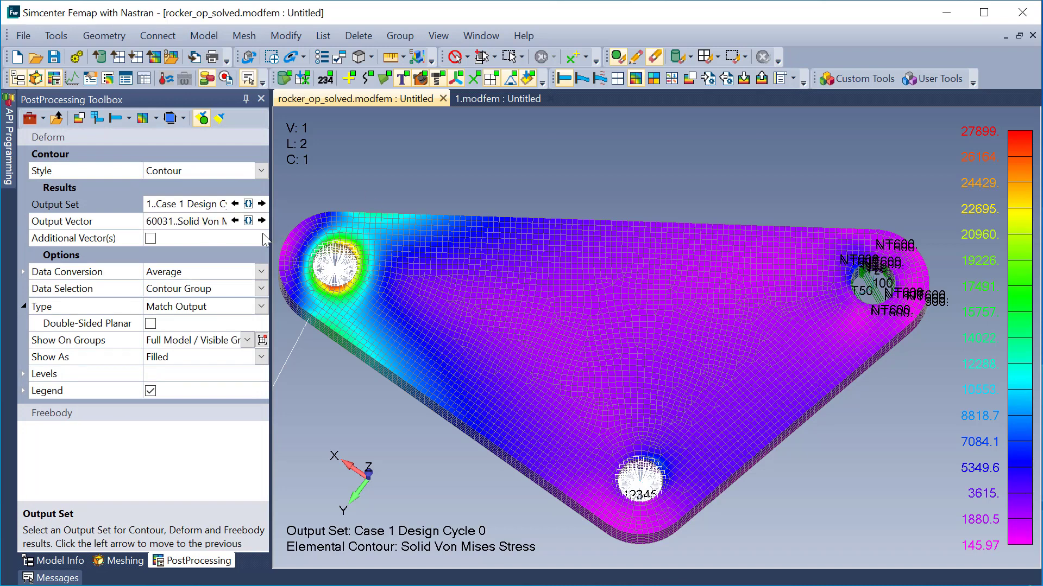
click(253, 207)
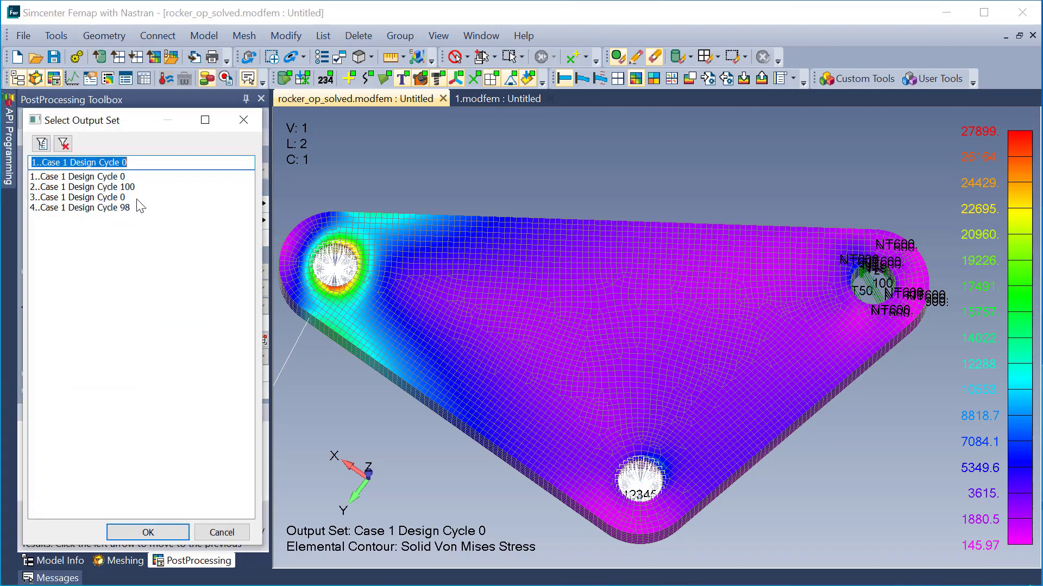
click(126, 187)
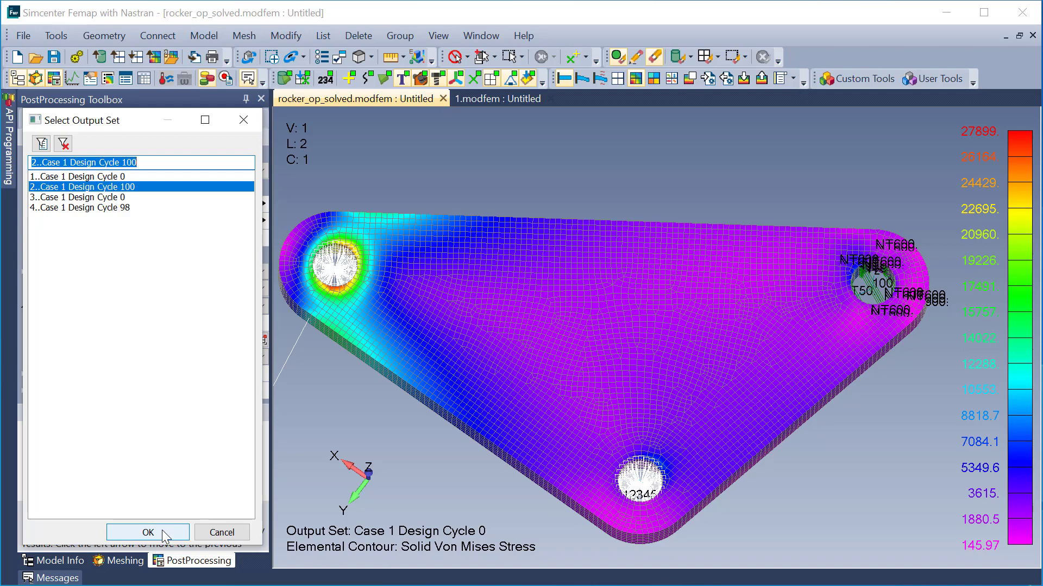
click(148, 532)
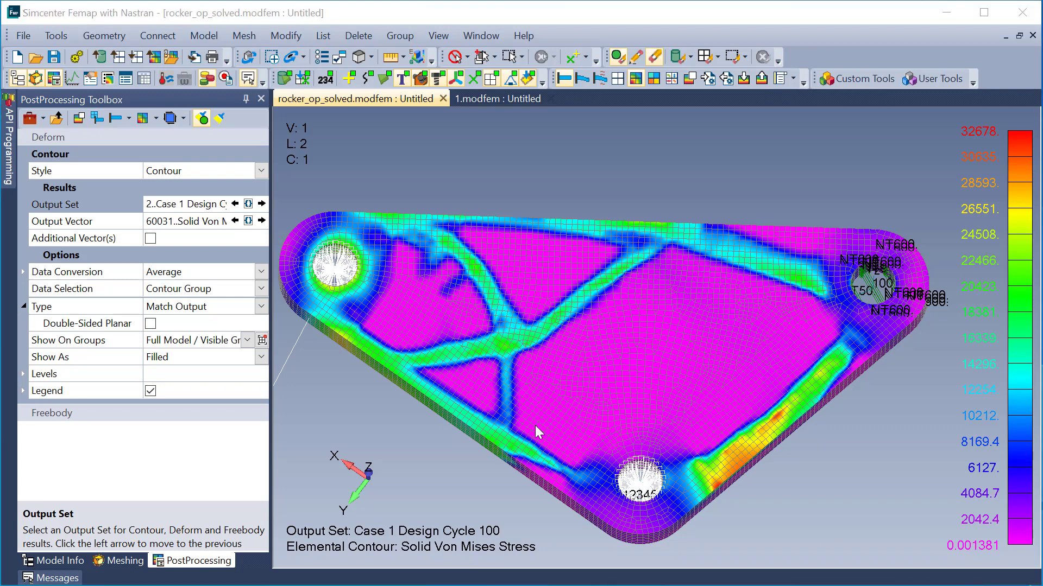
- Plot output vector 80139..Normalized Mass Density for Design Cycle 100
click(248, 221)
scroll(209, 338, down, 10)
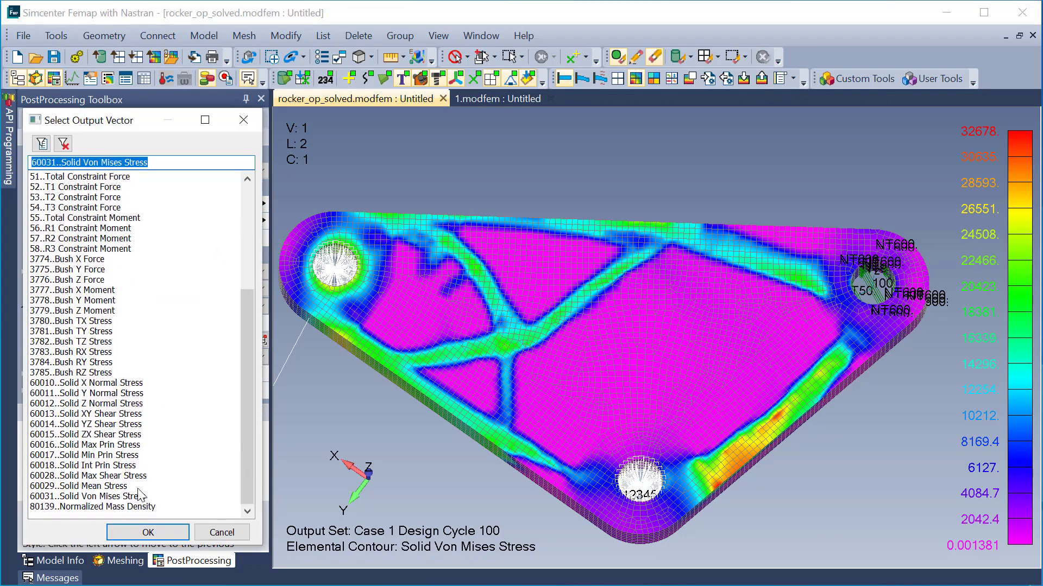
click(122, 509)
click(147, 532)
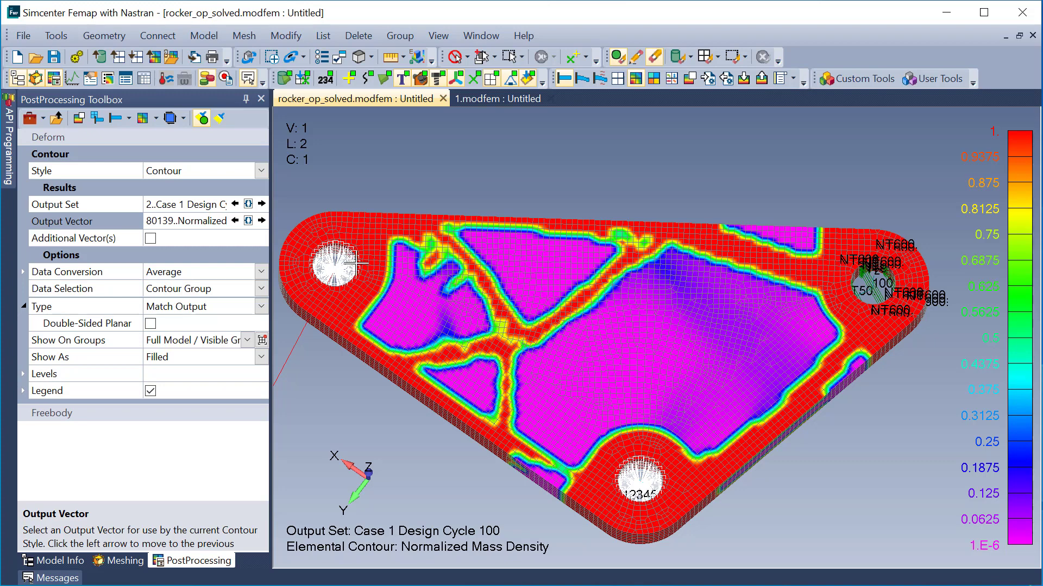
- Display Normalized Mass Density as an IsoSurface at a density value of 0.25
click(261, 171)
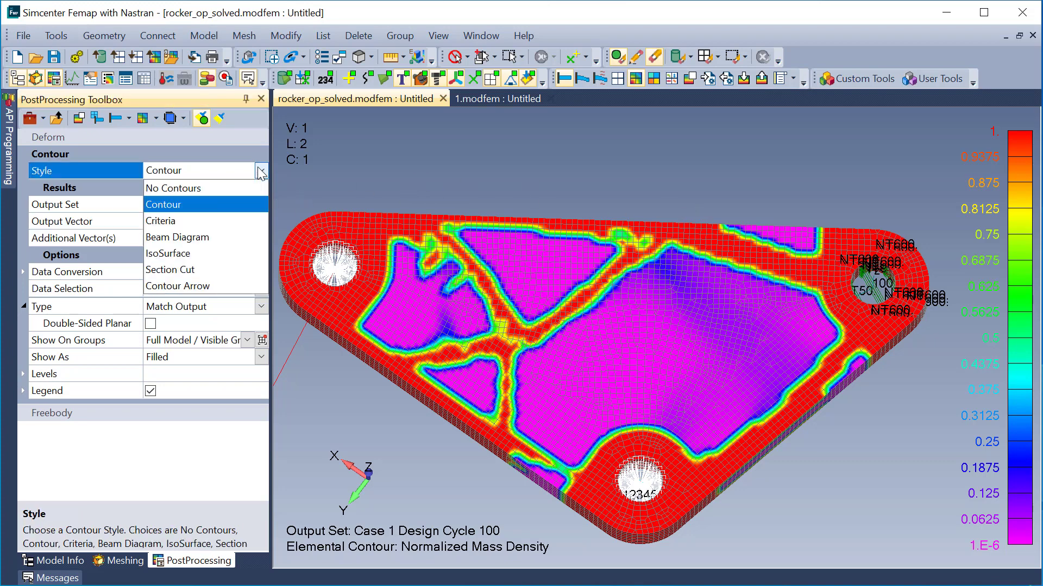
click(196, 255)
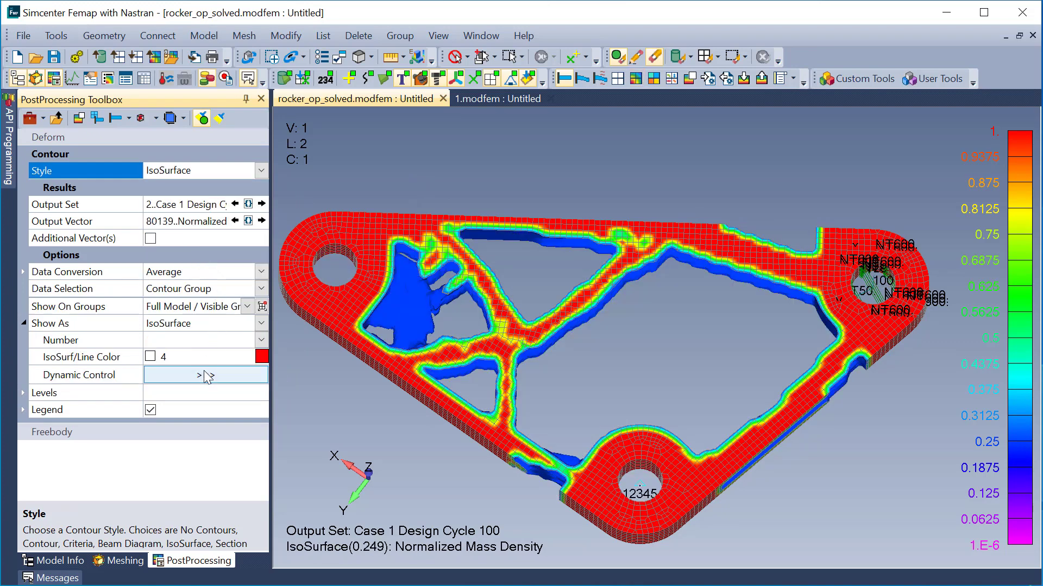
click(204, 378)
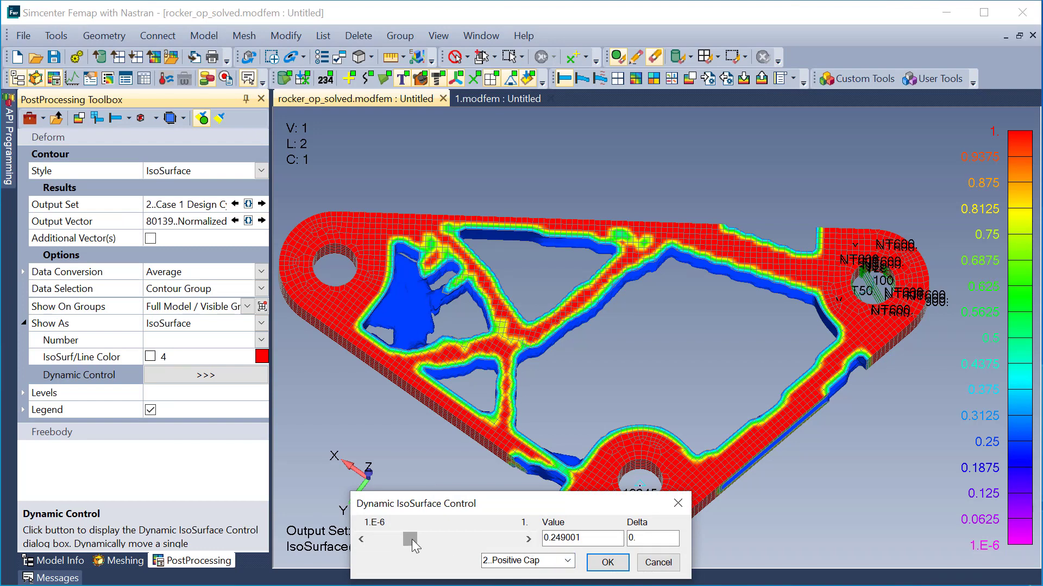
mouse_move(413, 539)
mouse_down()
mouse_move(428, 539)
mouse_move(386, 544)
mouse_move(400, 543)
mouse_up()
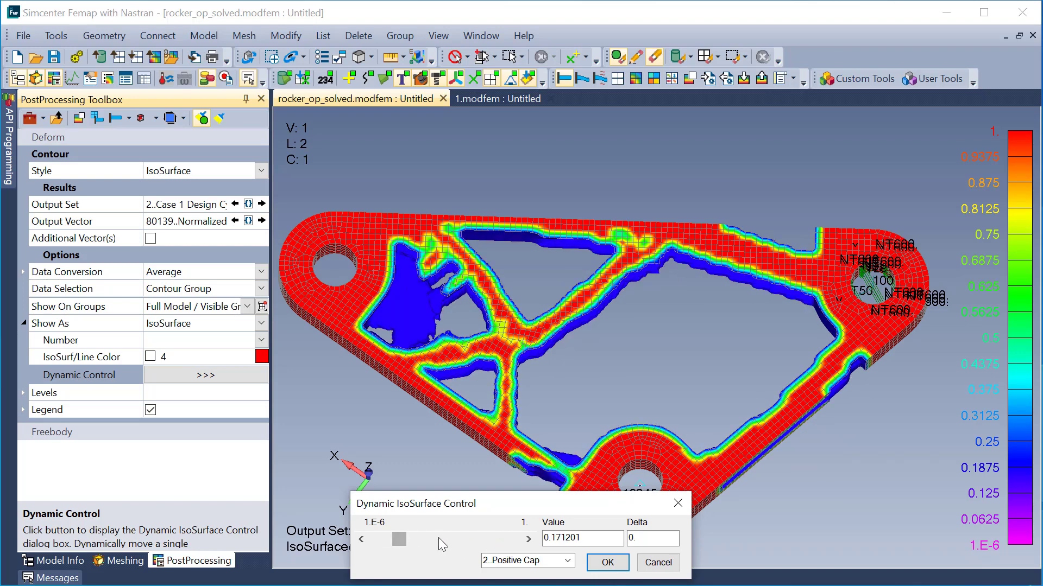
drag(583, 538, 532, 541)
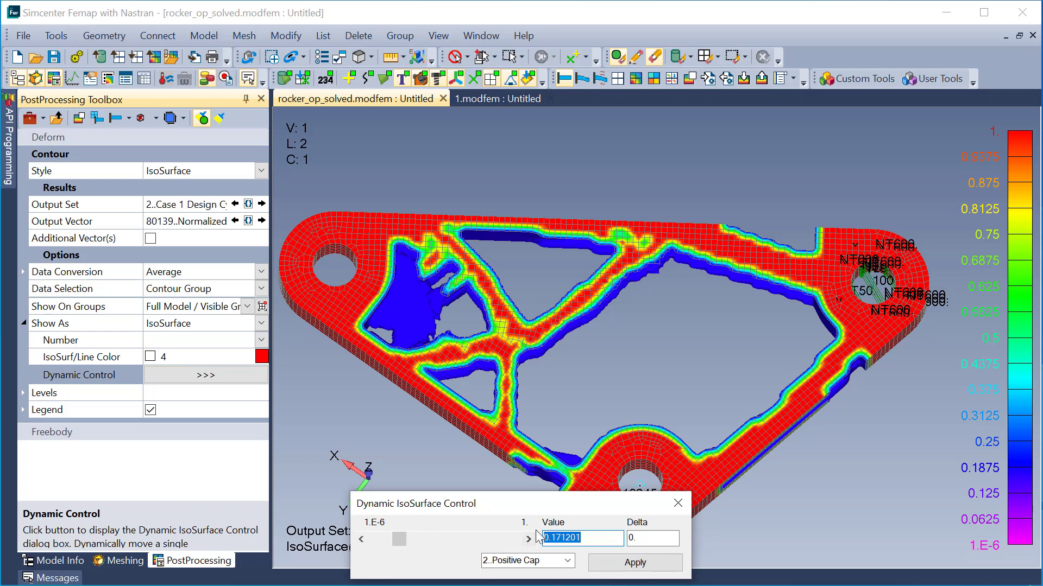
text(.25)
click(663, 538)
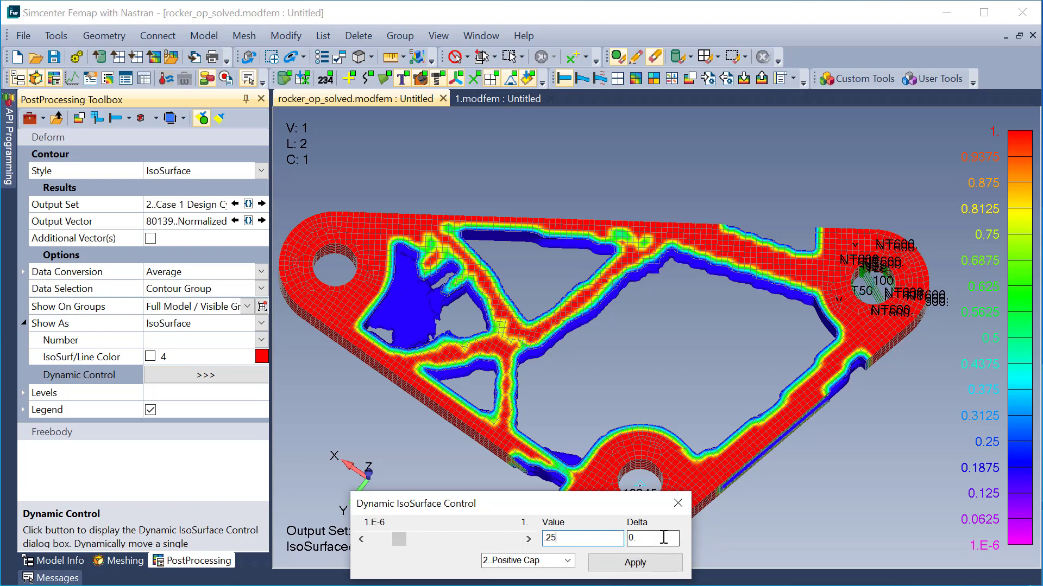
middle_drag(600, 323, 662, 238)
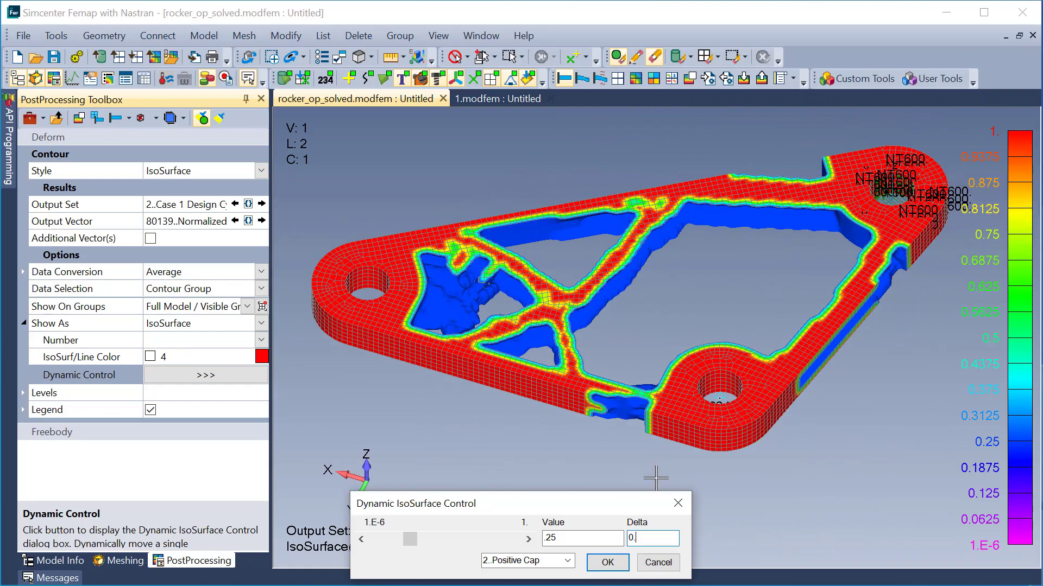
click(623, 562)
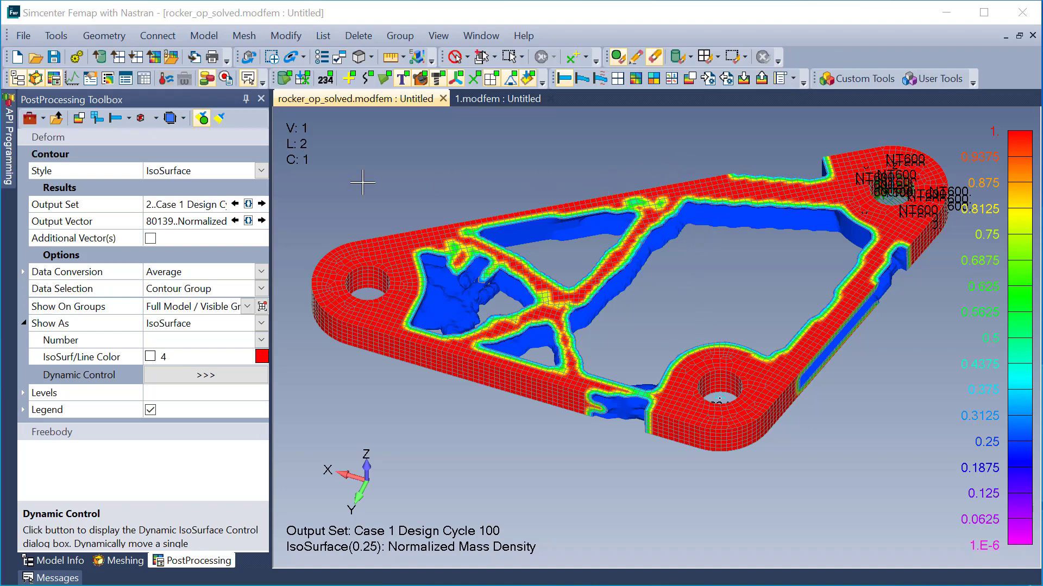
click(261, 170)
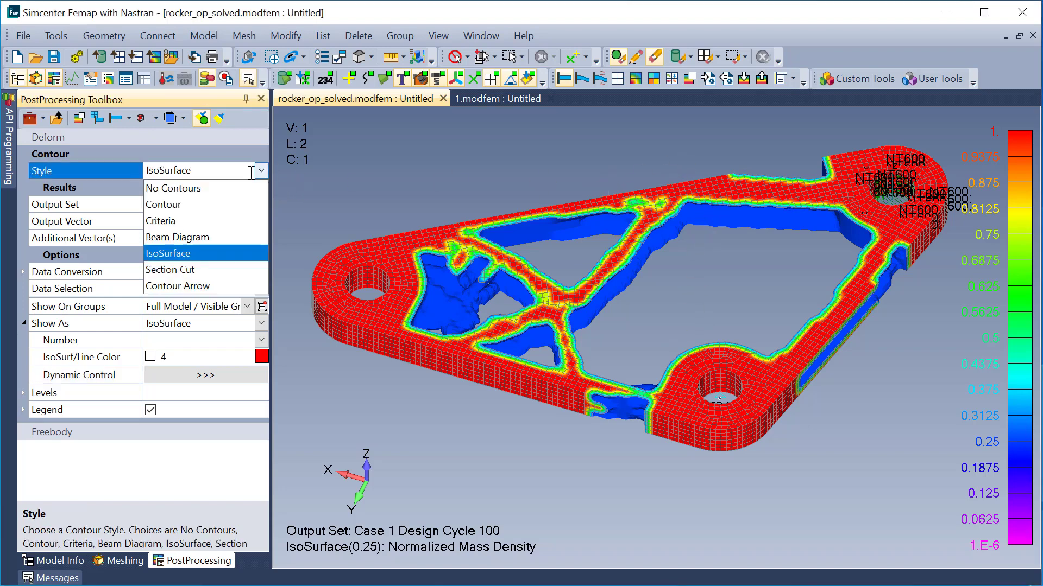
- Switch back to a filled Contour plot of 60031..Solid Von Mises Stress
click(179, 206)
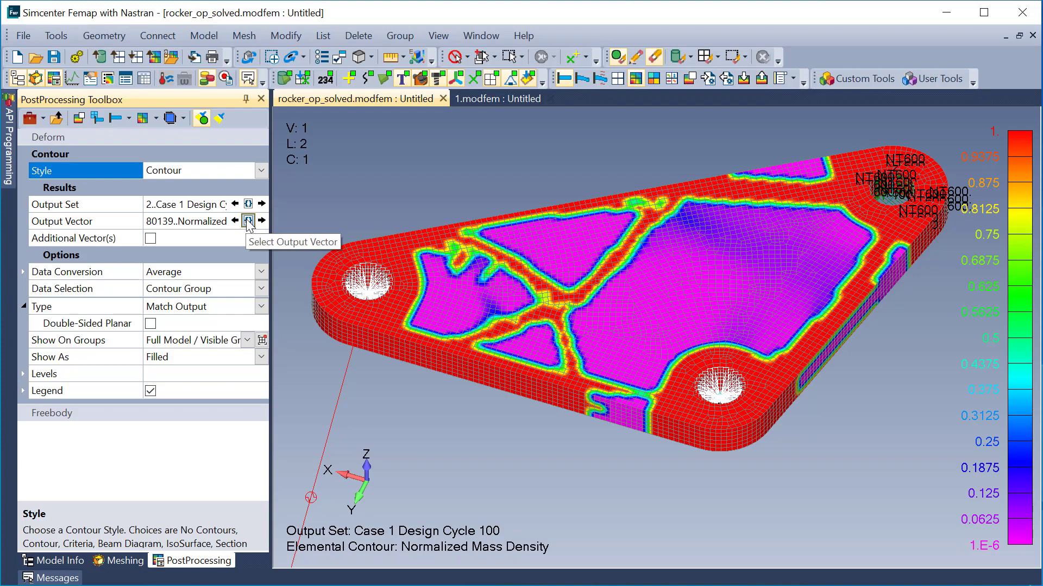
click(248, 221)
scroll(136, 468, down, 10)
click(103, 496)
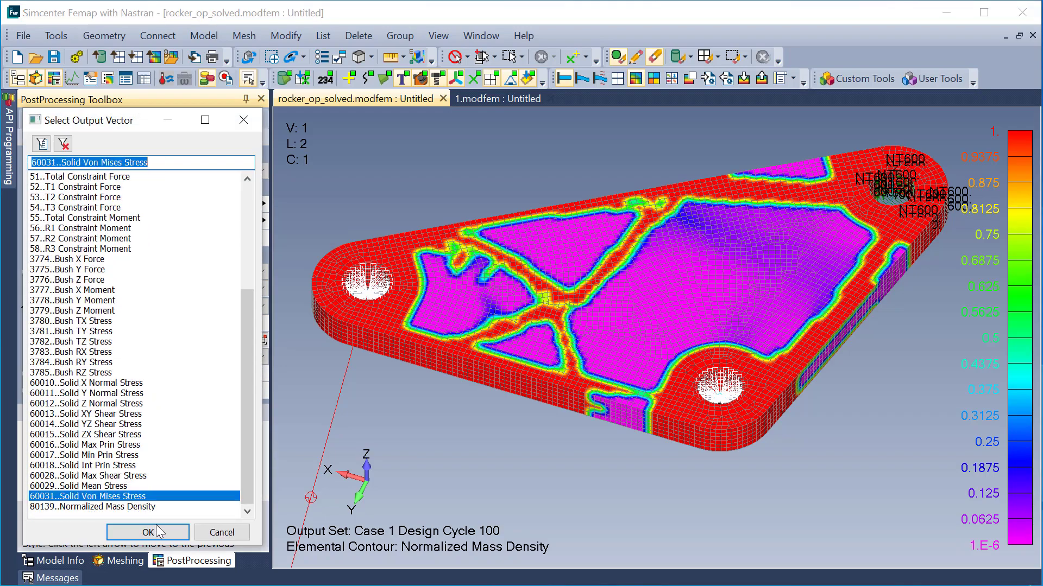
click(148, 532)
middle_drag(703, 217, 702, 265)
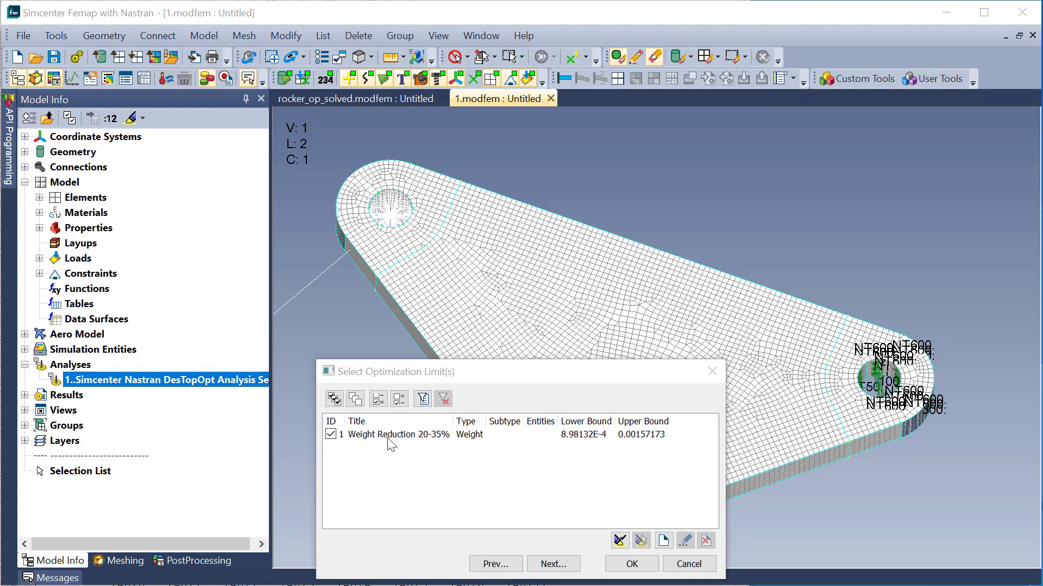
- Create a new optimization limit on Element Force, Stress, Strain quantity 60031 Solid Von Mises Stress
click(664, 541)
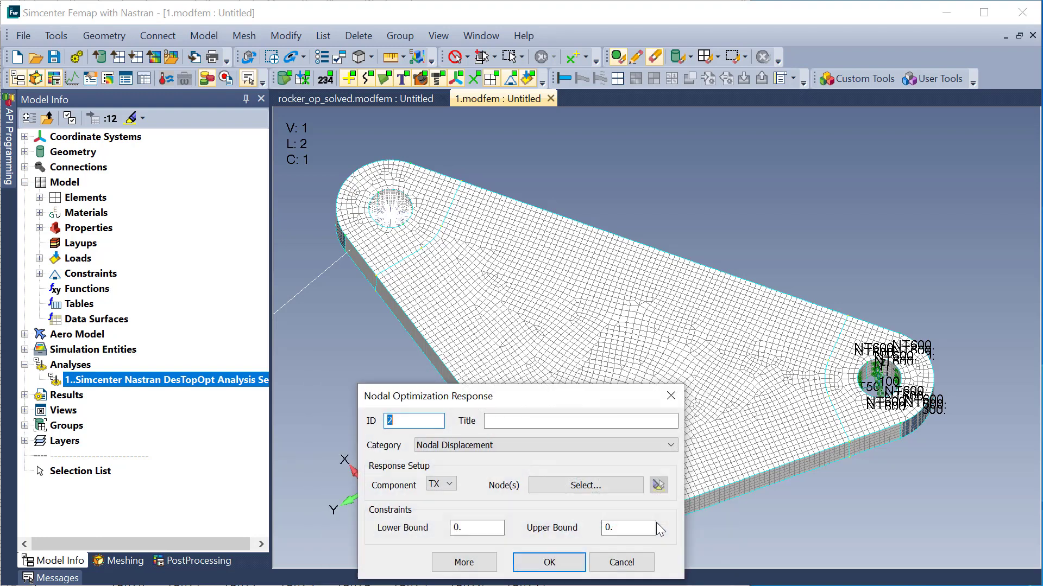
click(609, 445)
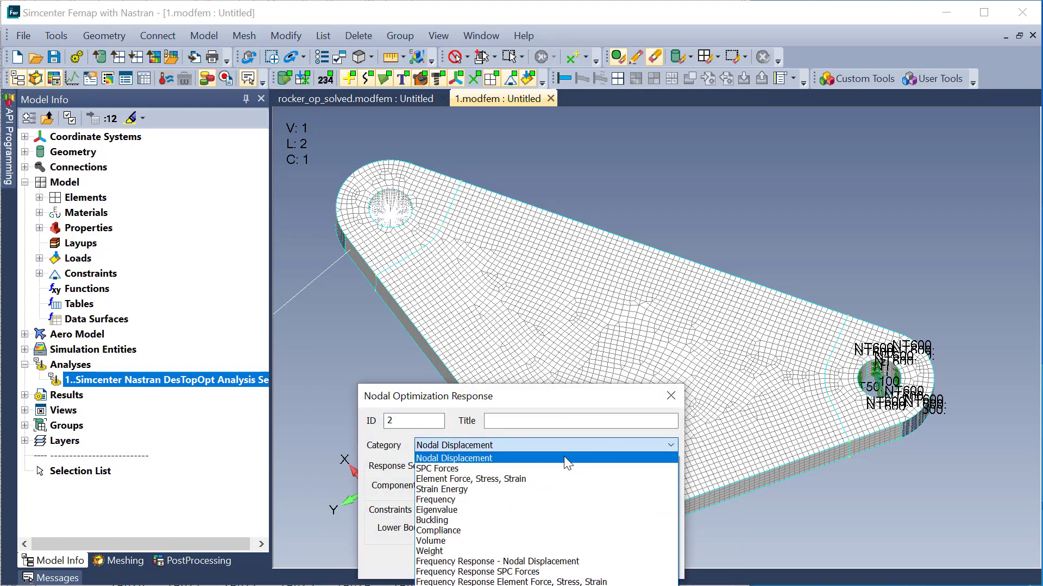
click(529, 480)
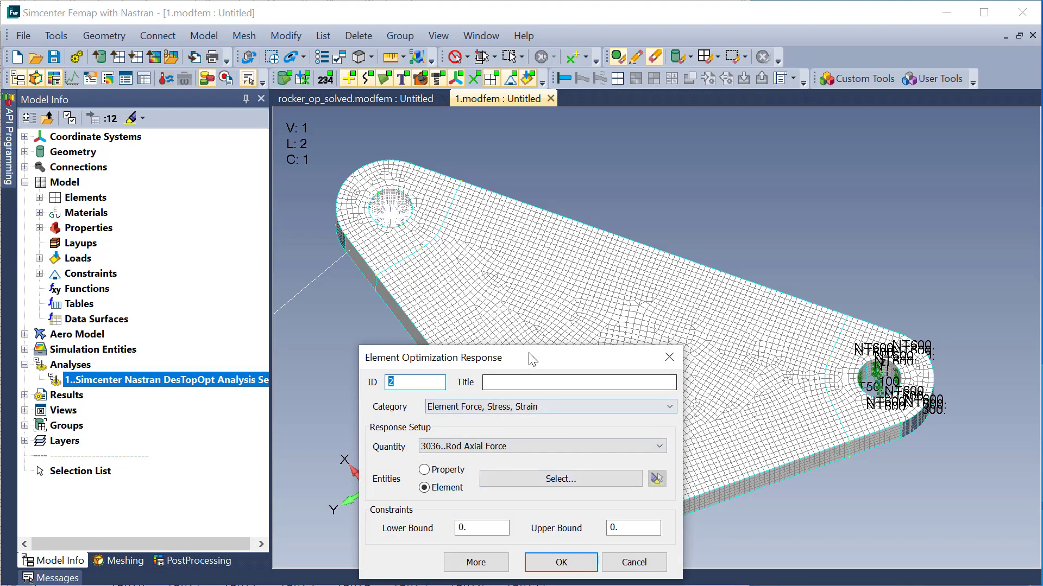
drag(538, 356, 261, 124)
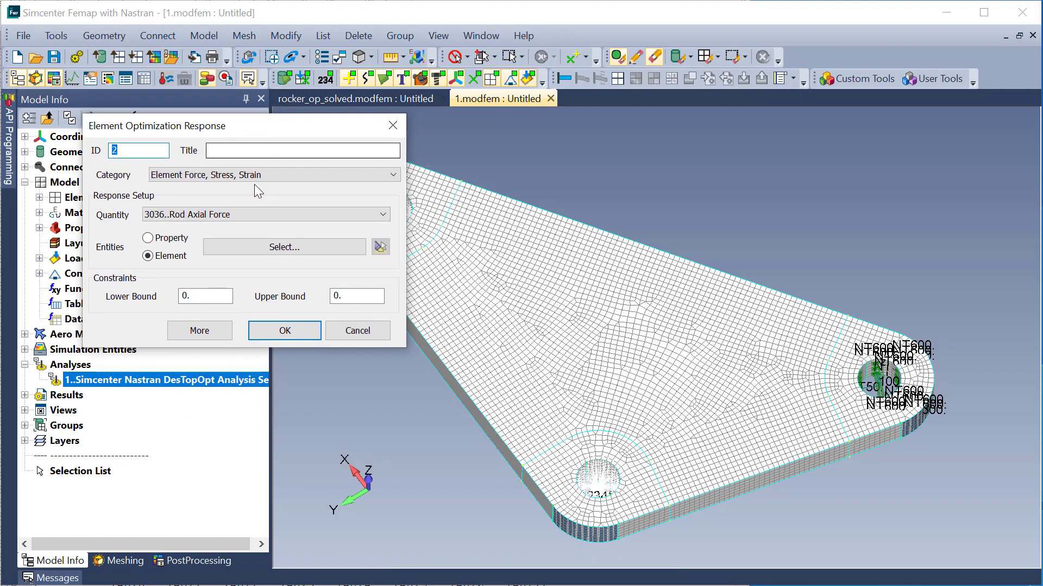
click(383, 214)
scroll(306, 269, down, 10)
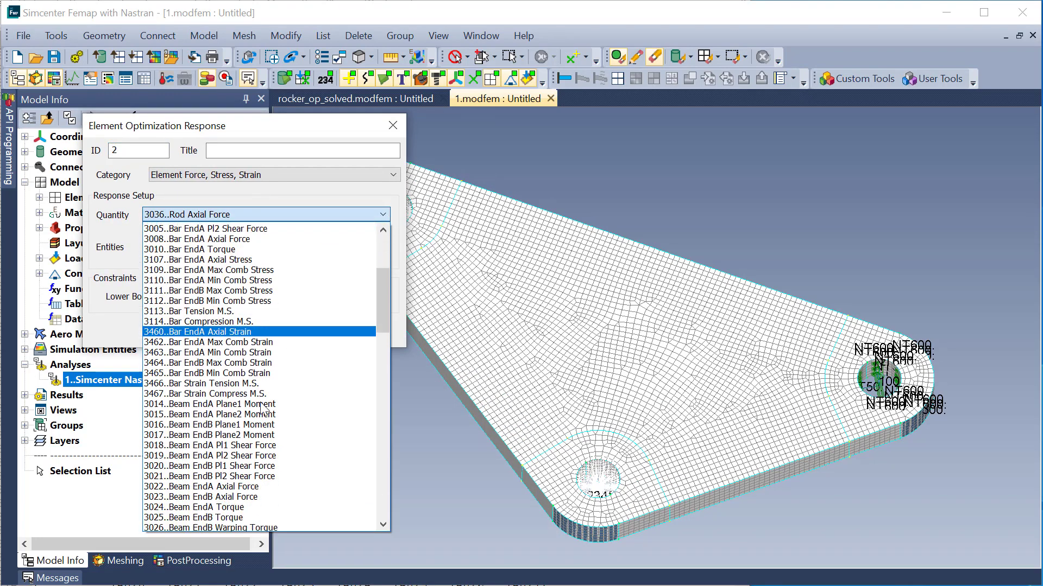
scroll(232, 451, down, 15)
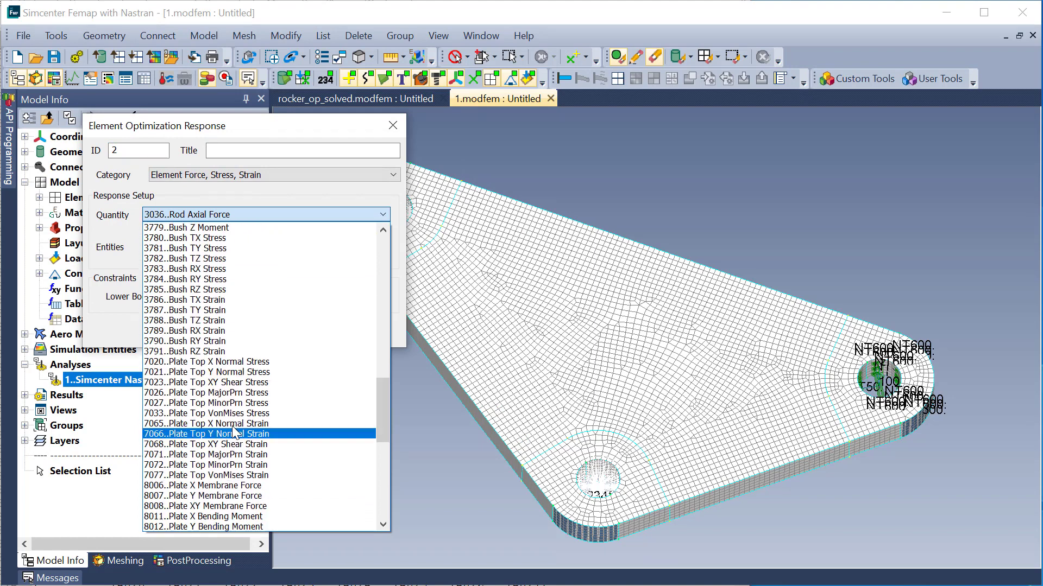
scroll(235, 418, down, 7)
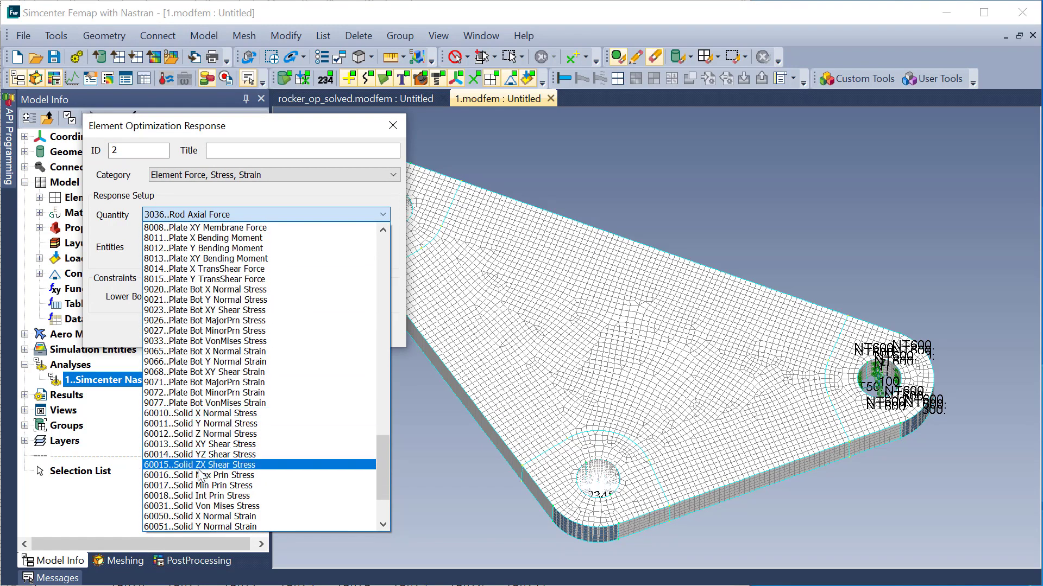
scroll(199, 480, down, 1)
click(210, 466)
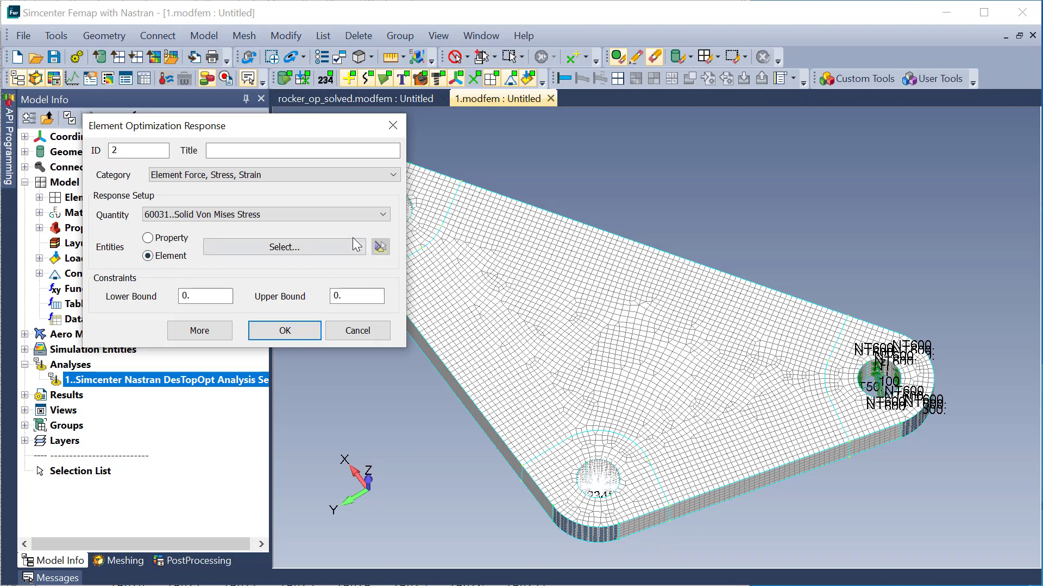
- Apply it to all 19716 elements in the rocker solid with upper bound 22000, accepting both limits
click(295, 246)
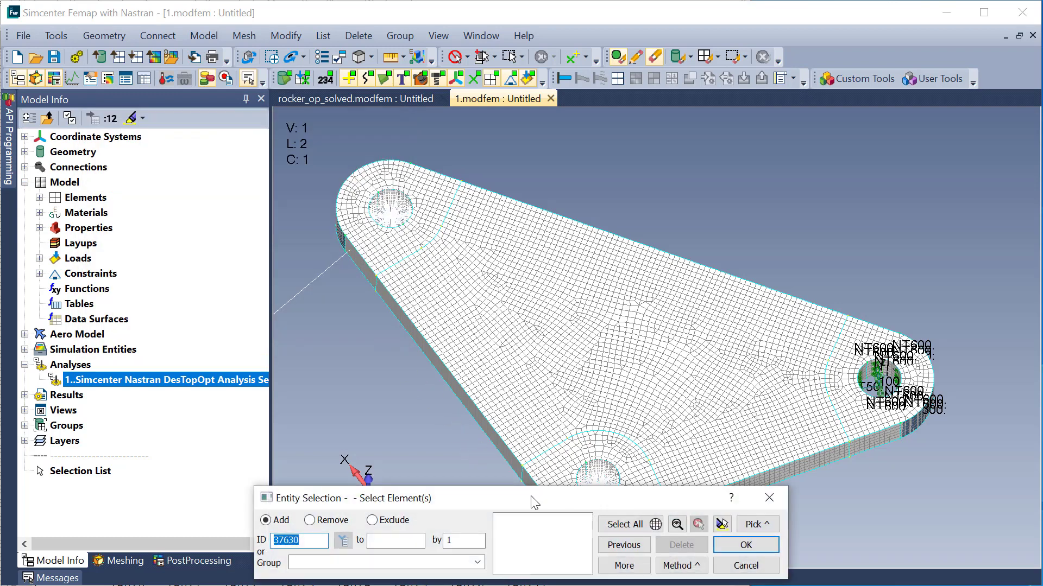
drag(534, 502, 314, 50)
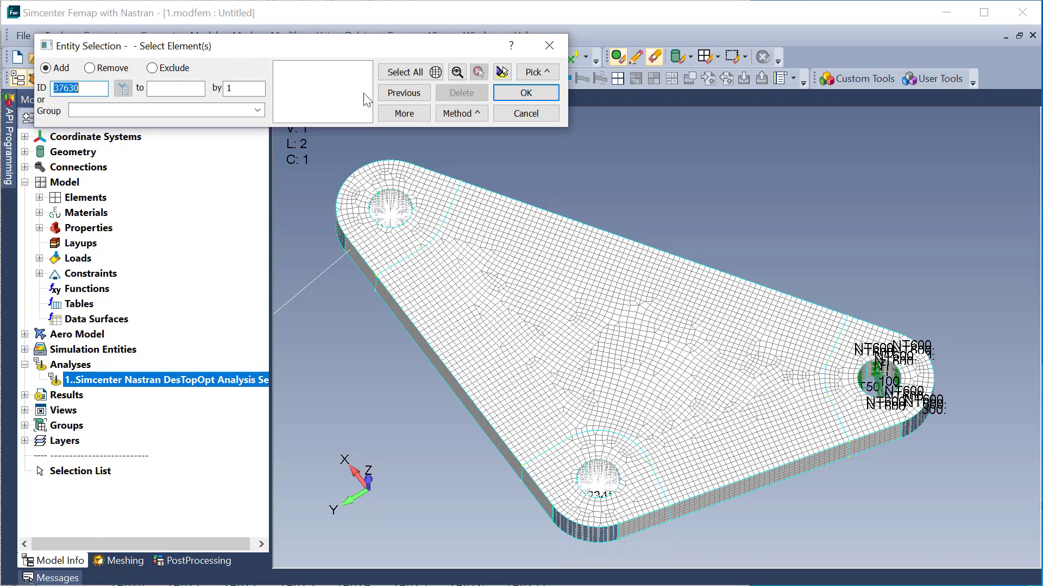
click(464, 113)
click(467, 473)
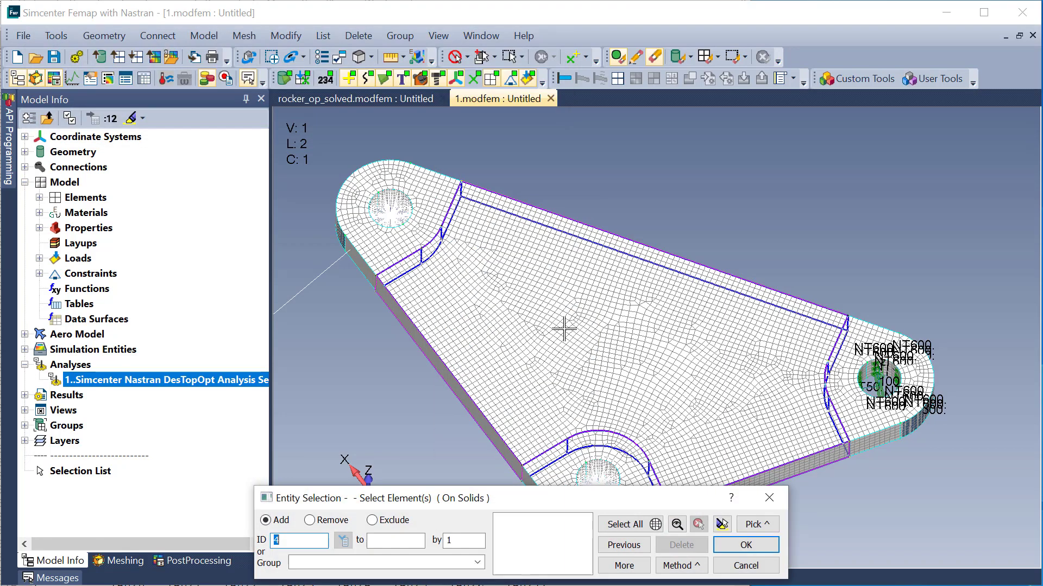
click(566, 326)
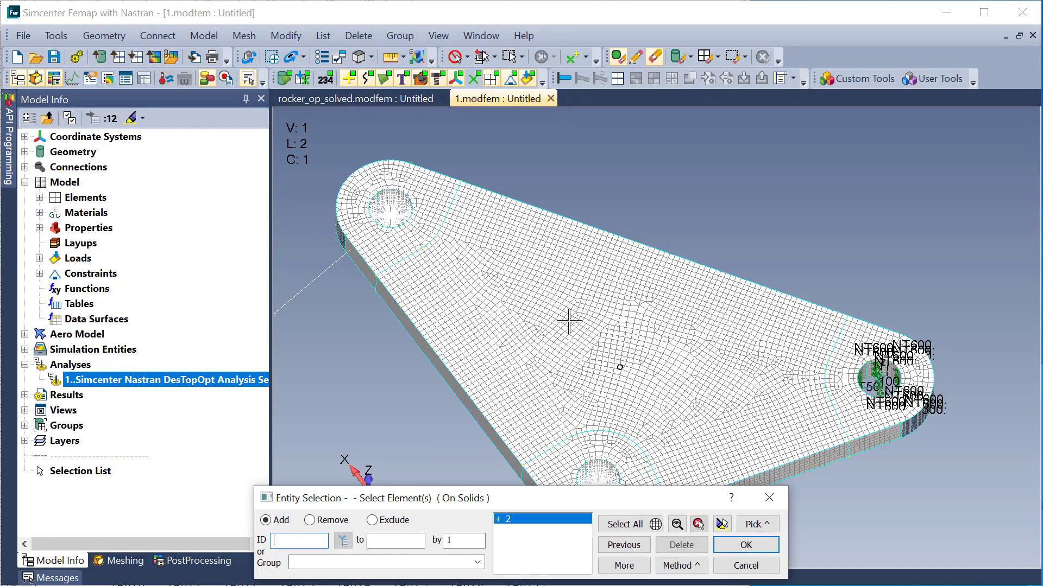
click(745, 545)
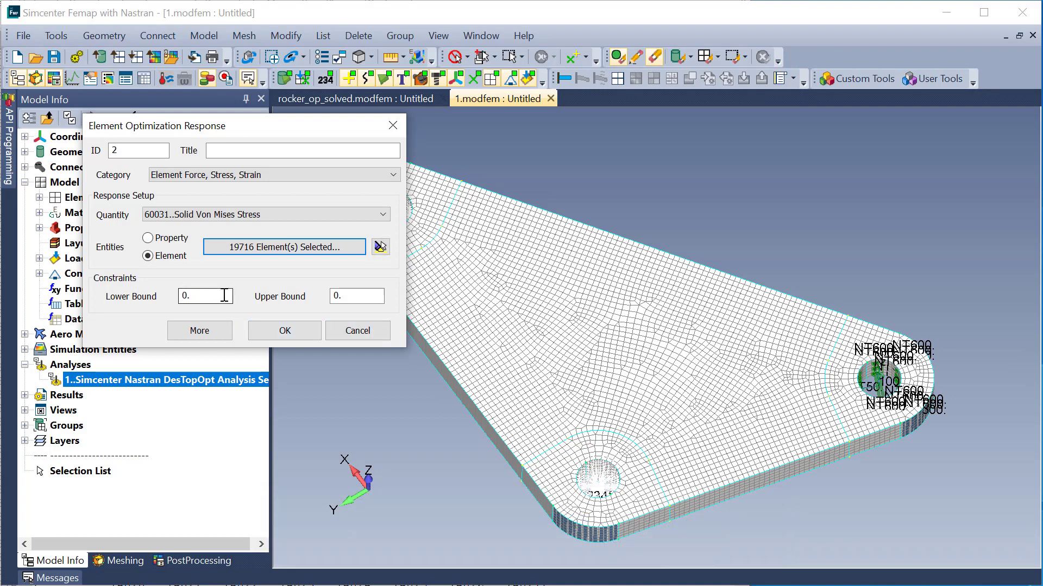
click(338, 295)
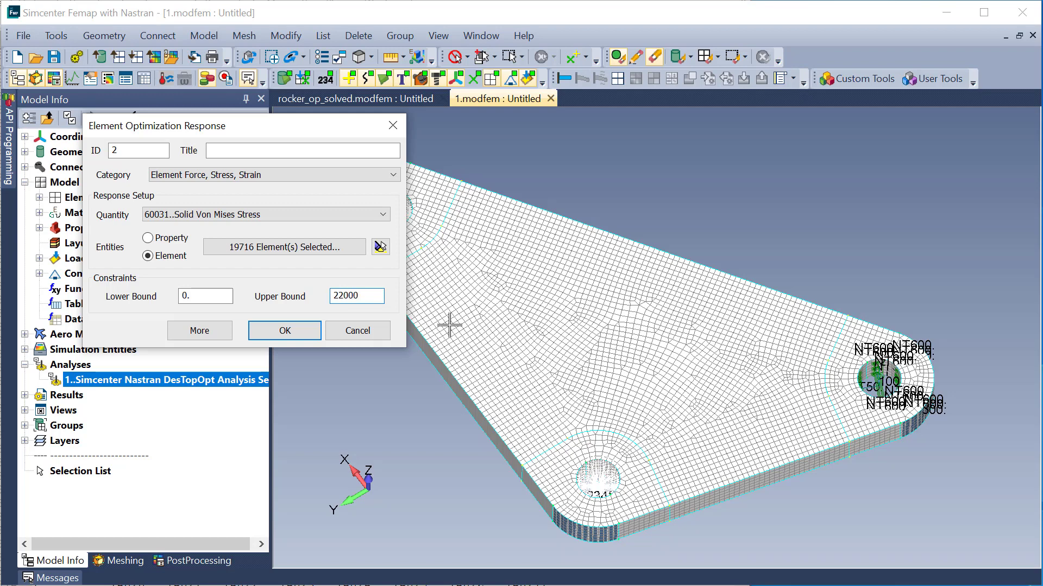
click(284, 331)
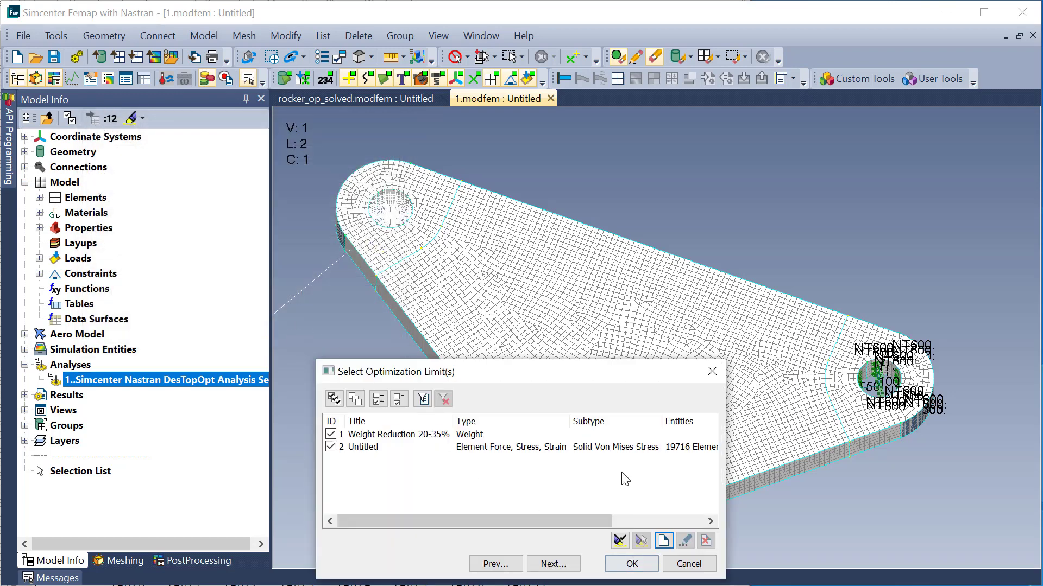
click(647, 568)
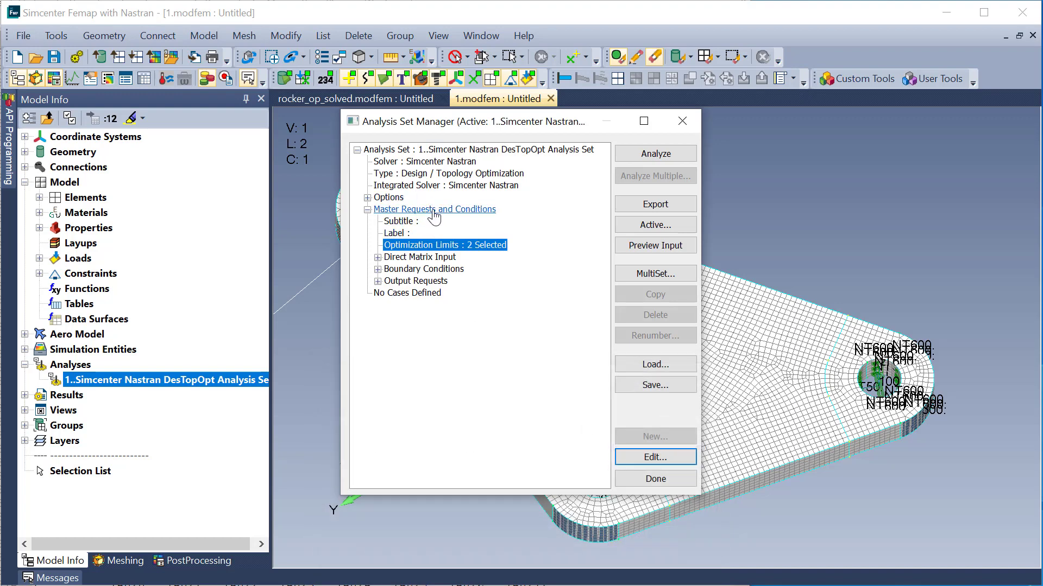
- Exit the Analysis Set Manager and contour With stress Case 1 Design Cycle 98 von Mises stress, peaking at 28494
click(669, 482)
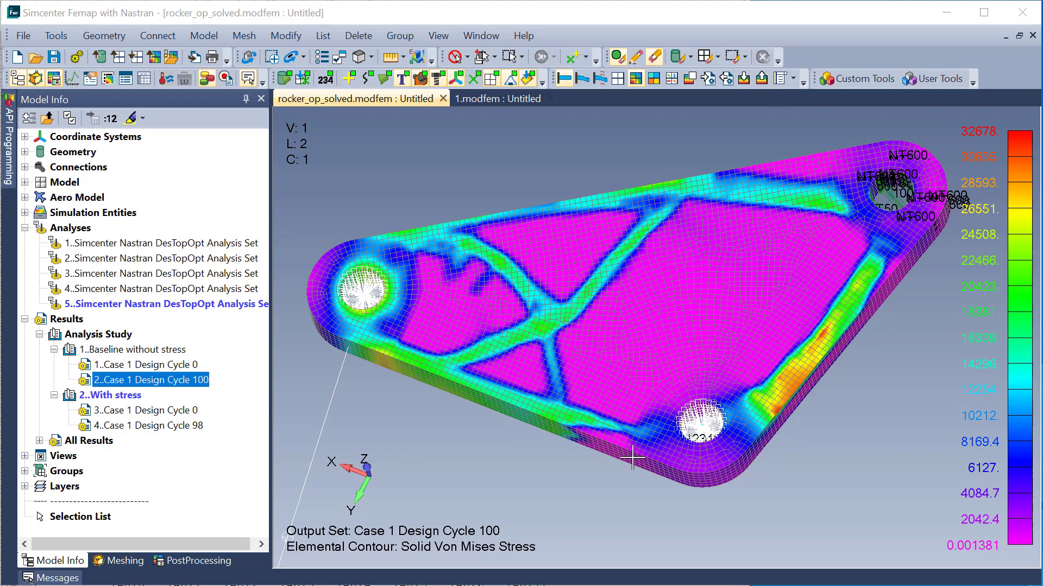
double_click(171, 427)
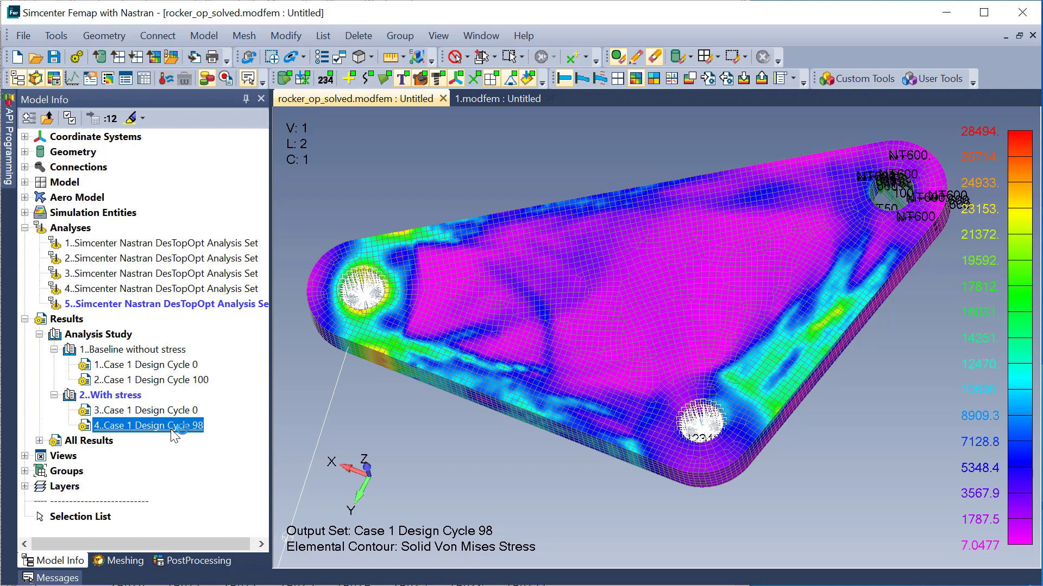